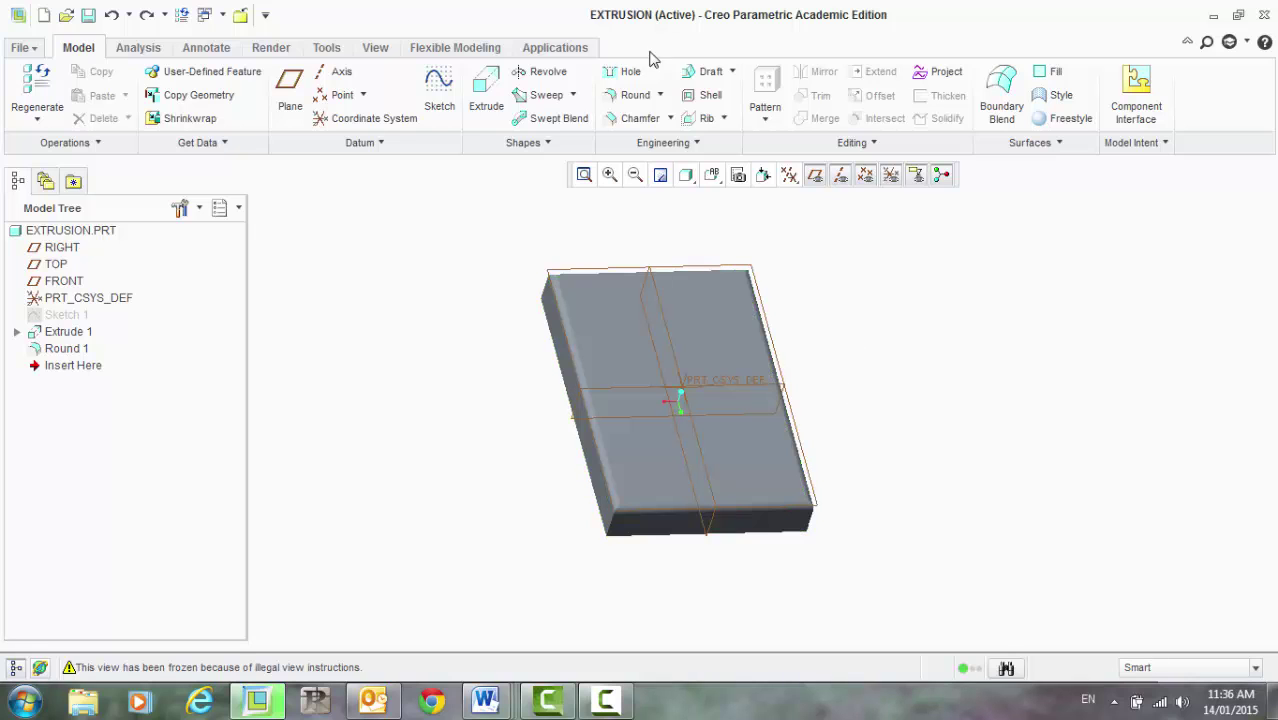
# - Start Sketch 2 on the body's top face with RIGHT as reference and view it face-on
pyautogui.click(440, 92)
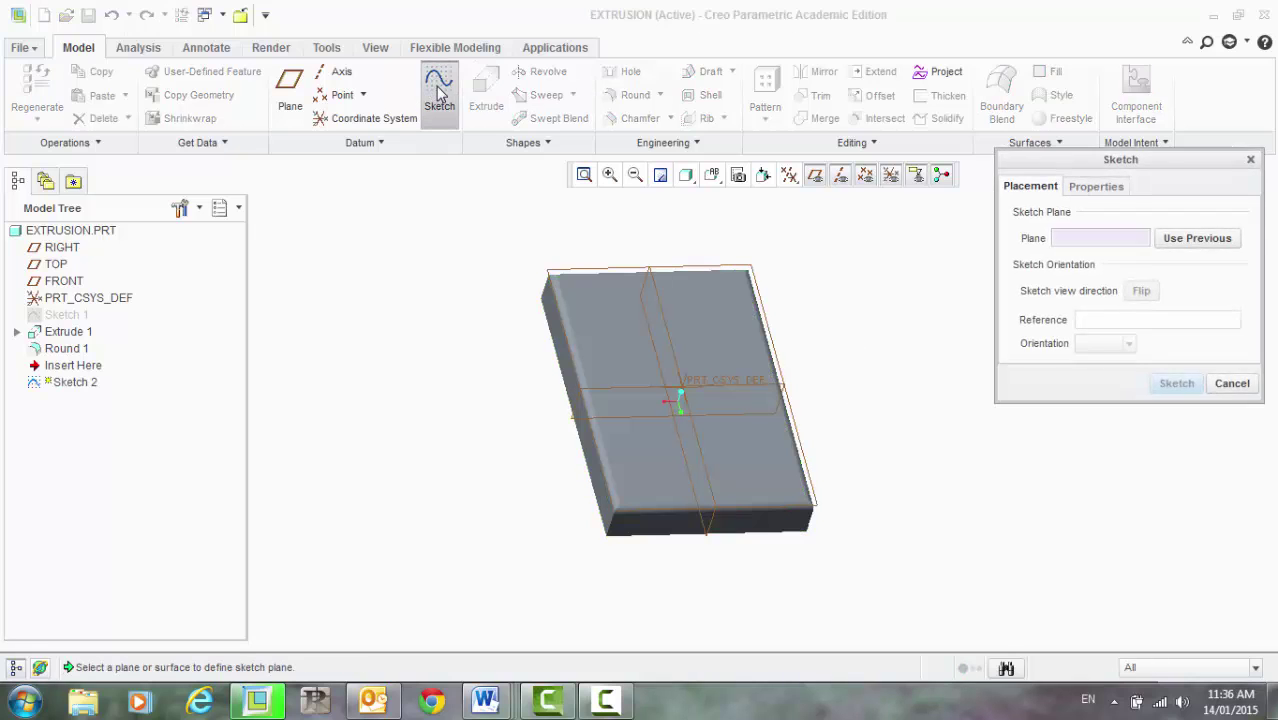
pyautogui.click(735, 459)
pyautogui.click(735, 459)
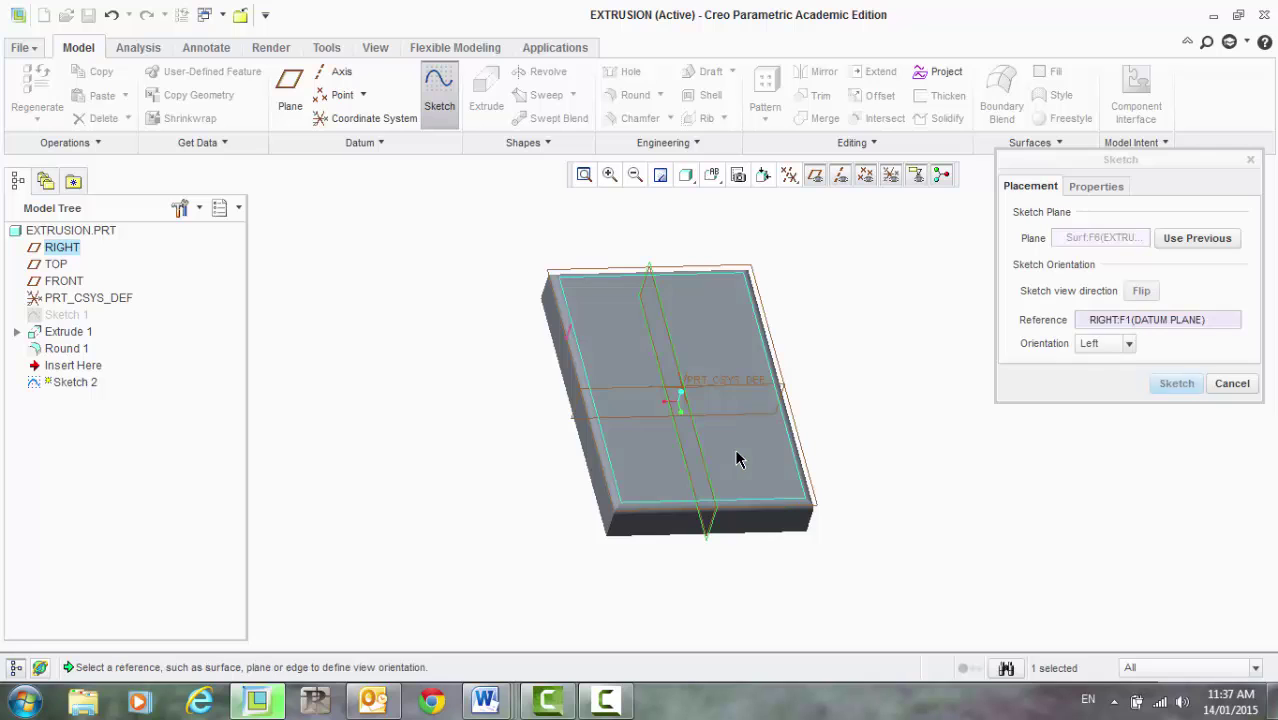
pyautogui.click(1189, 388)
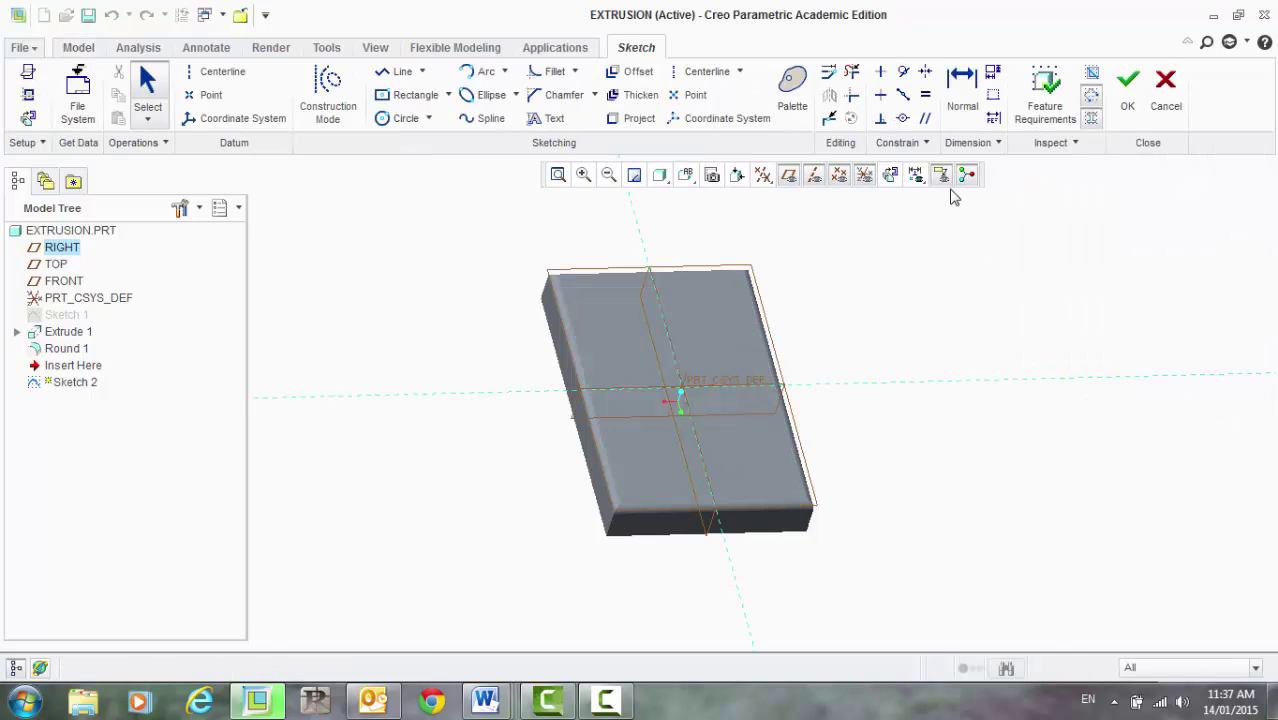
pyautogui.click(892, 175)
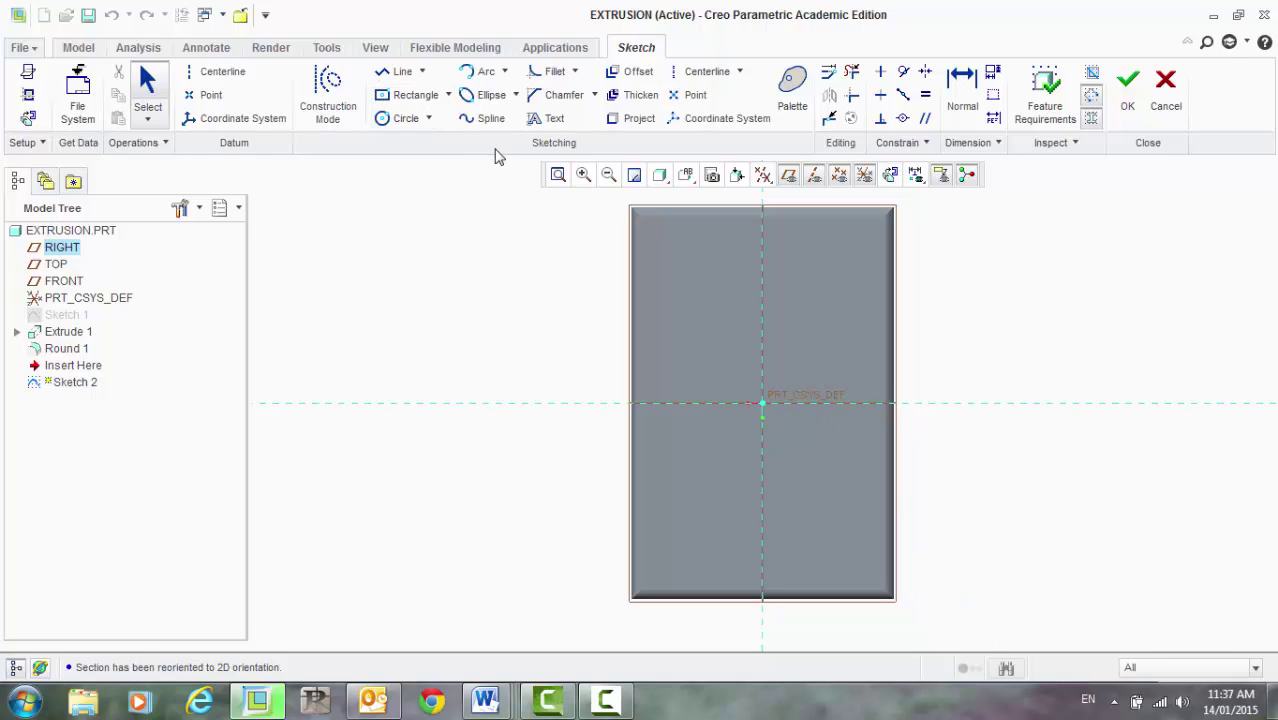
# - Draw a center rectangle near the lower right of the sketch
pyautogui.click(448, 95)
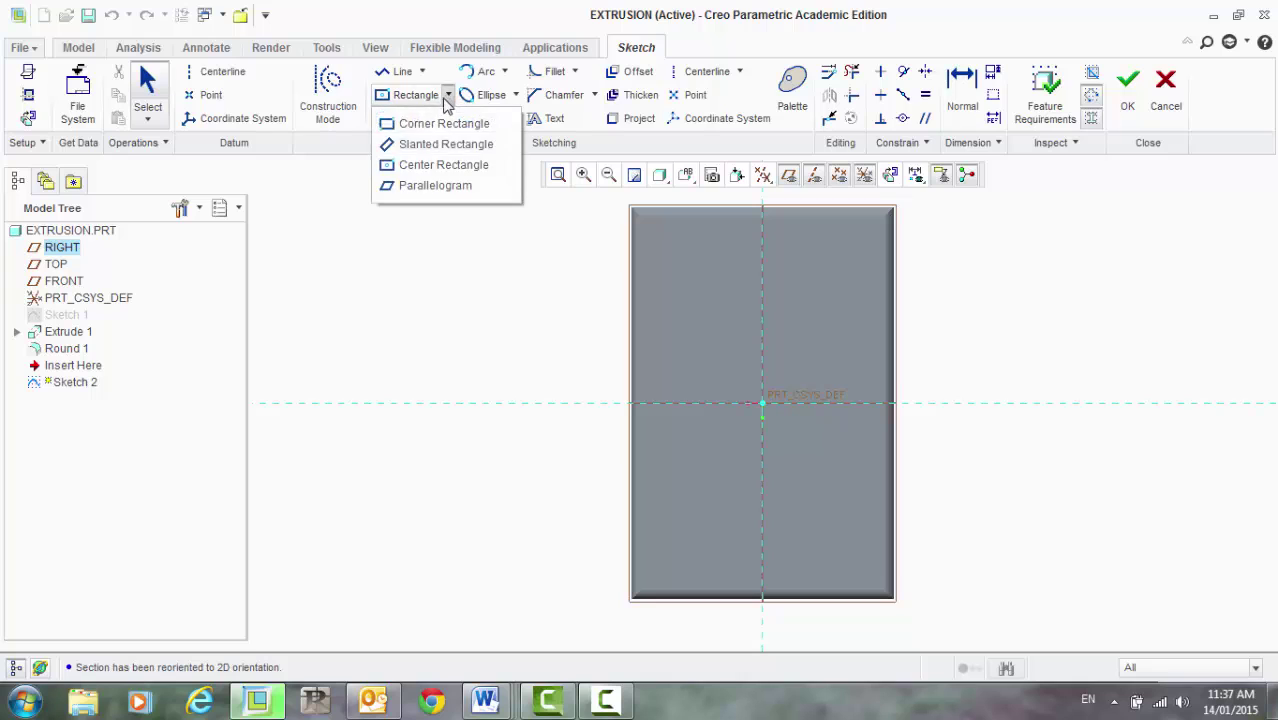
pyautogui.click(425, 164)
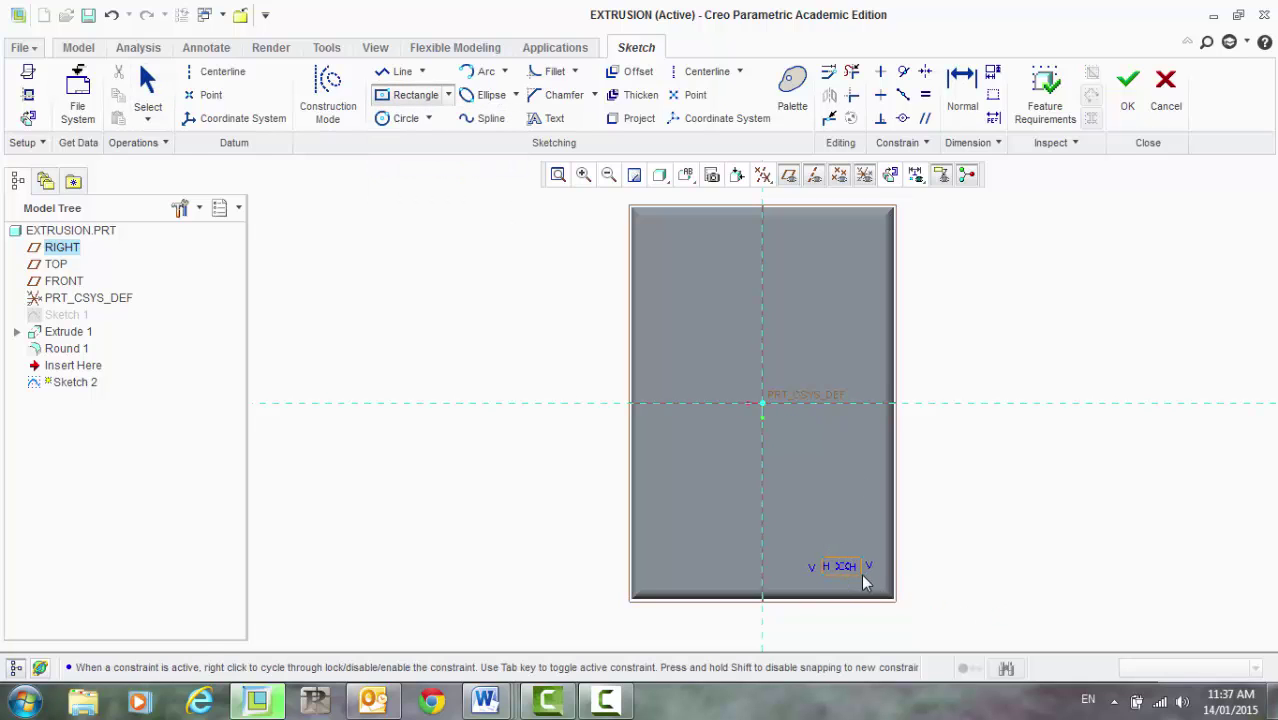
pyautogui.click(862, 578)
pyautogui.middleClick(950, 588)
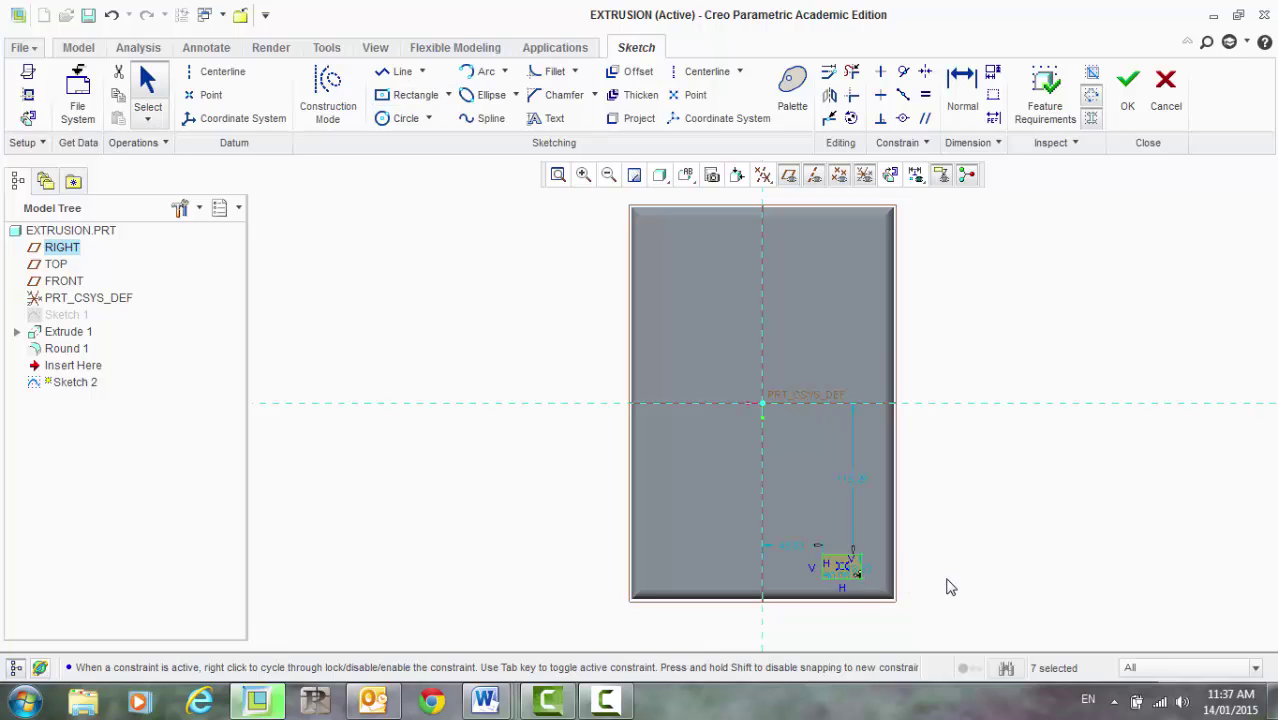
pyautogui.scroll(-4, 795, 615)
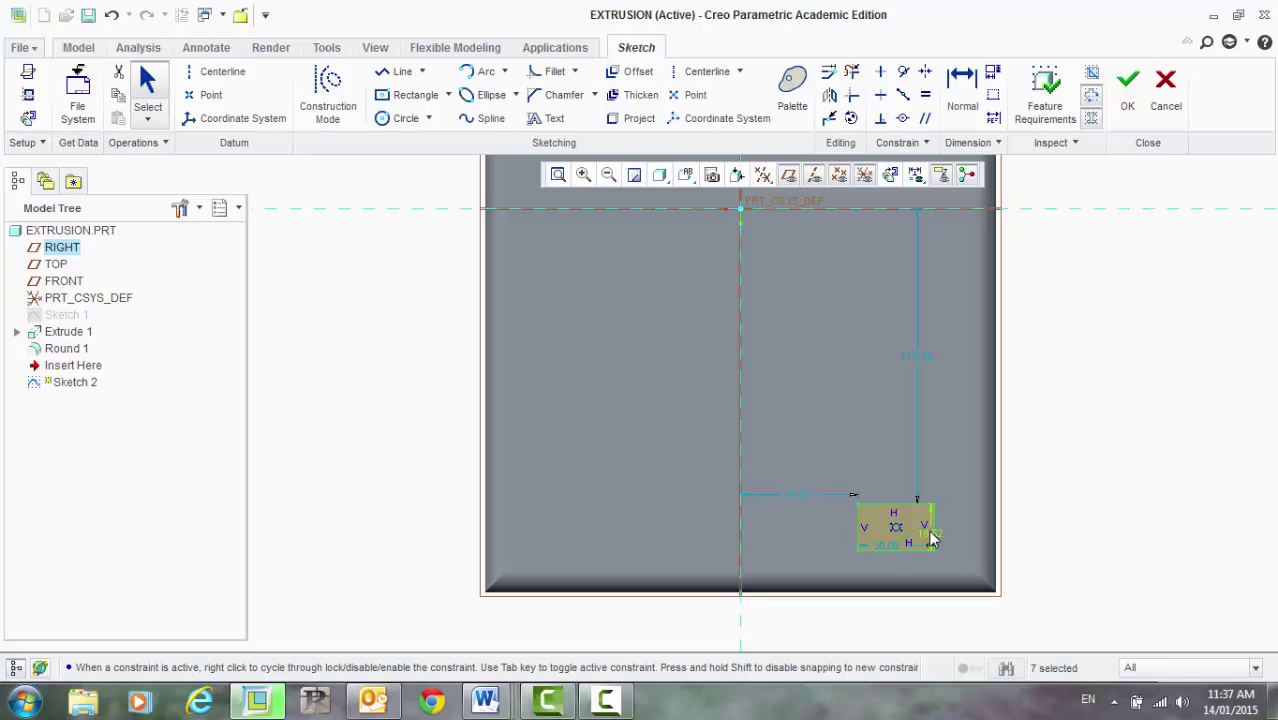
# - Size the rectangle to 25 wide by 15 high
pyautogui.doubleClick(891, 548)
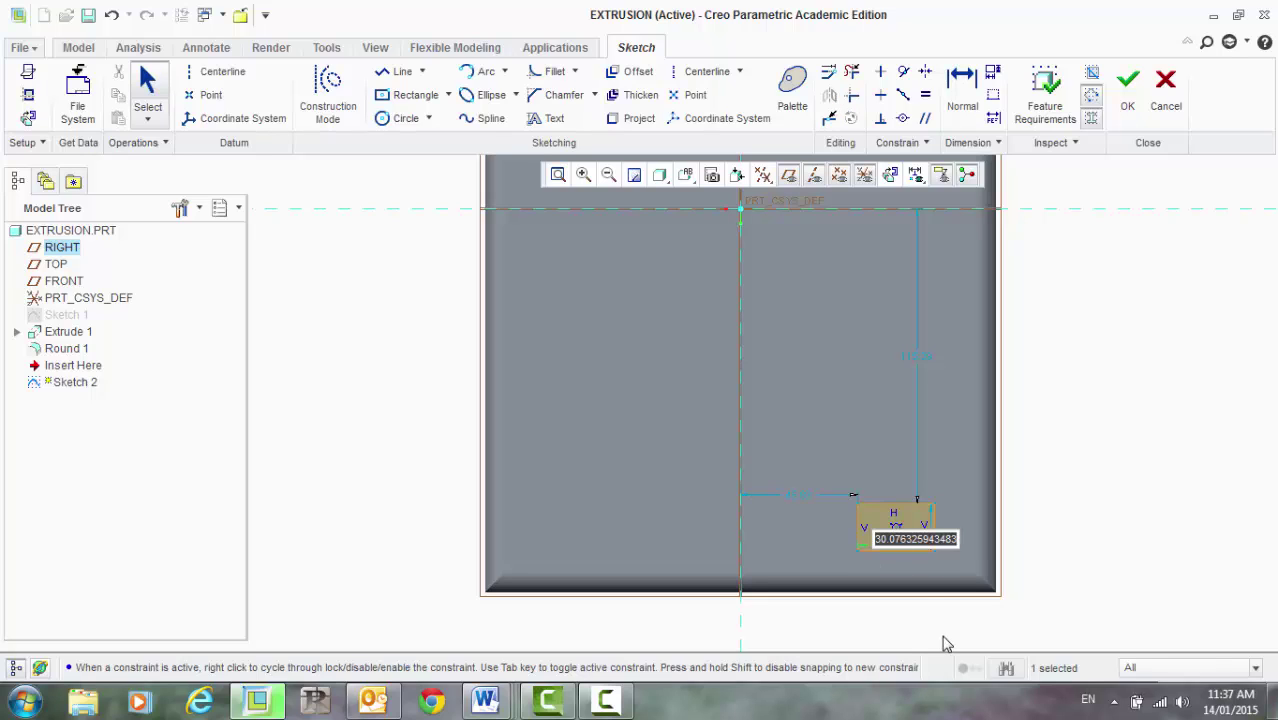
pyautogui.write('25')
pyautogui.press('Return')
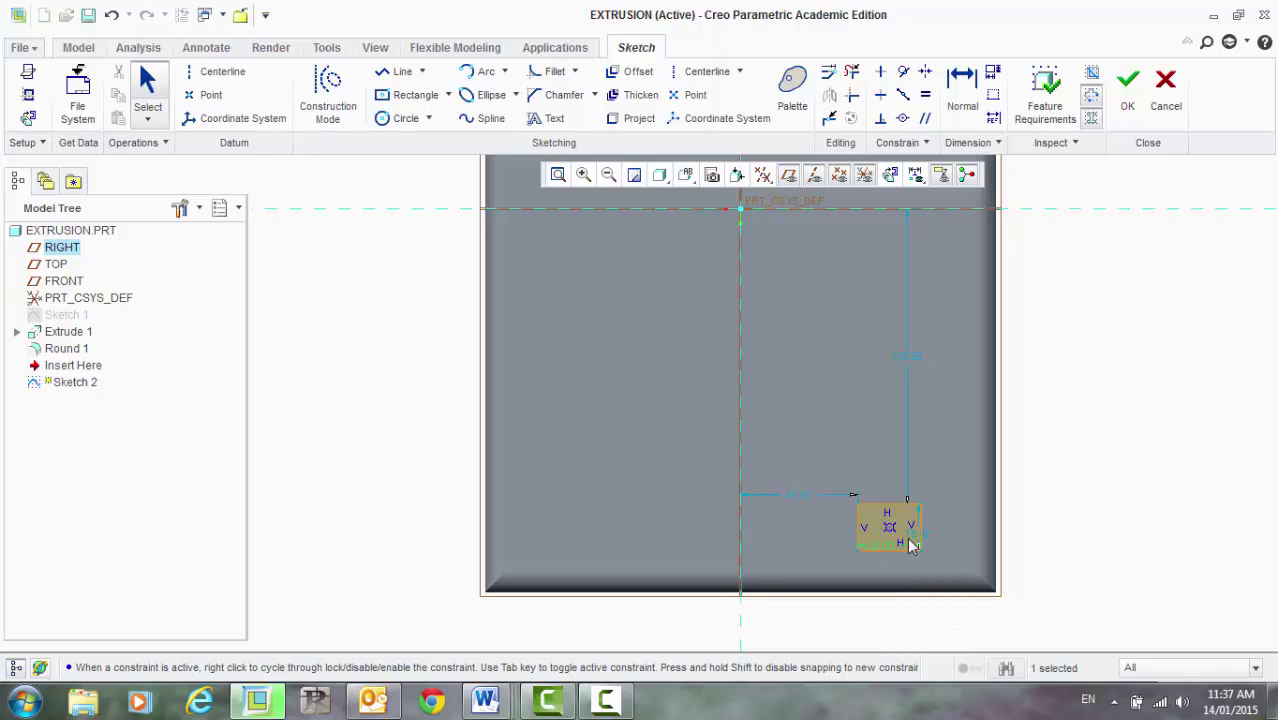
pyautogui.doubleClick(913, 538)
pyautogui.write('2')
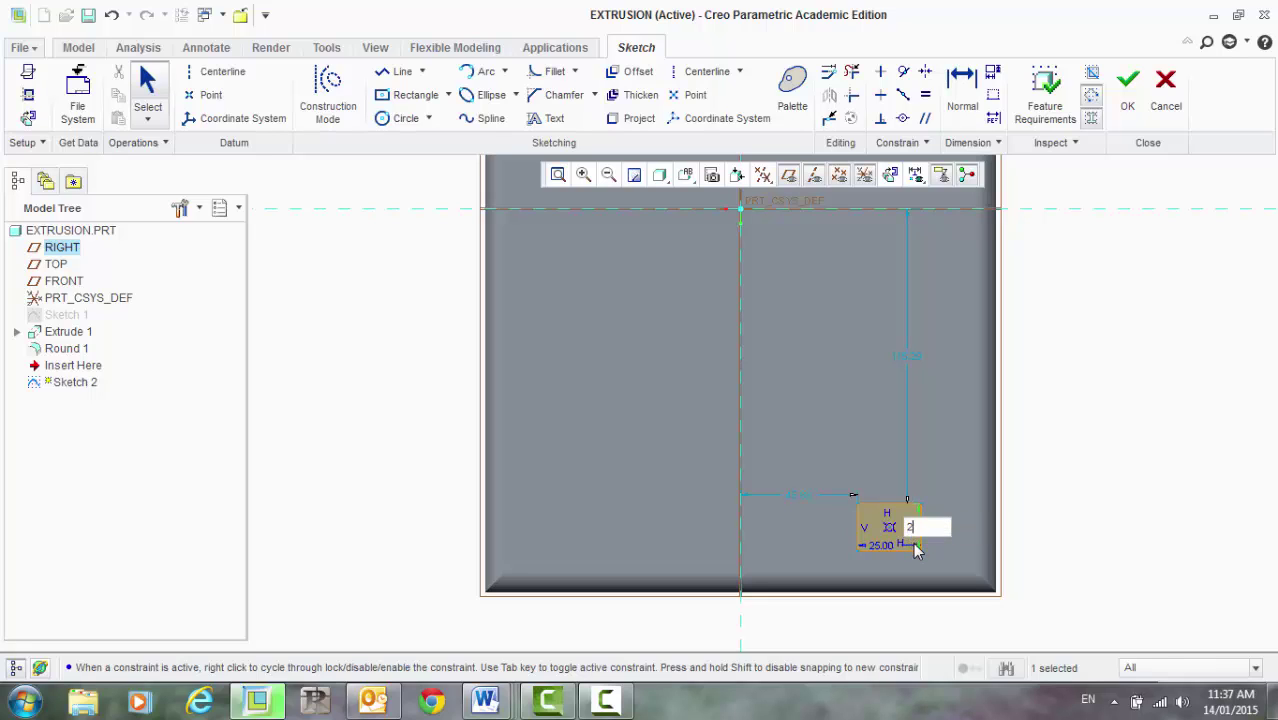
pyautogui.press('Return')
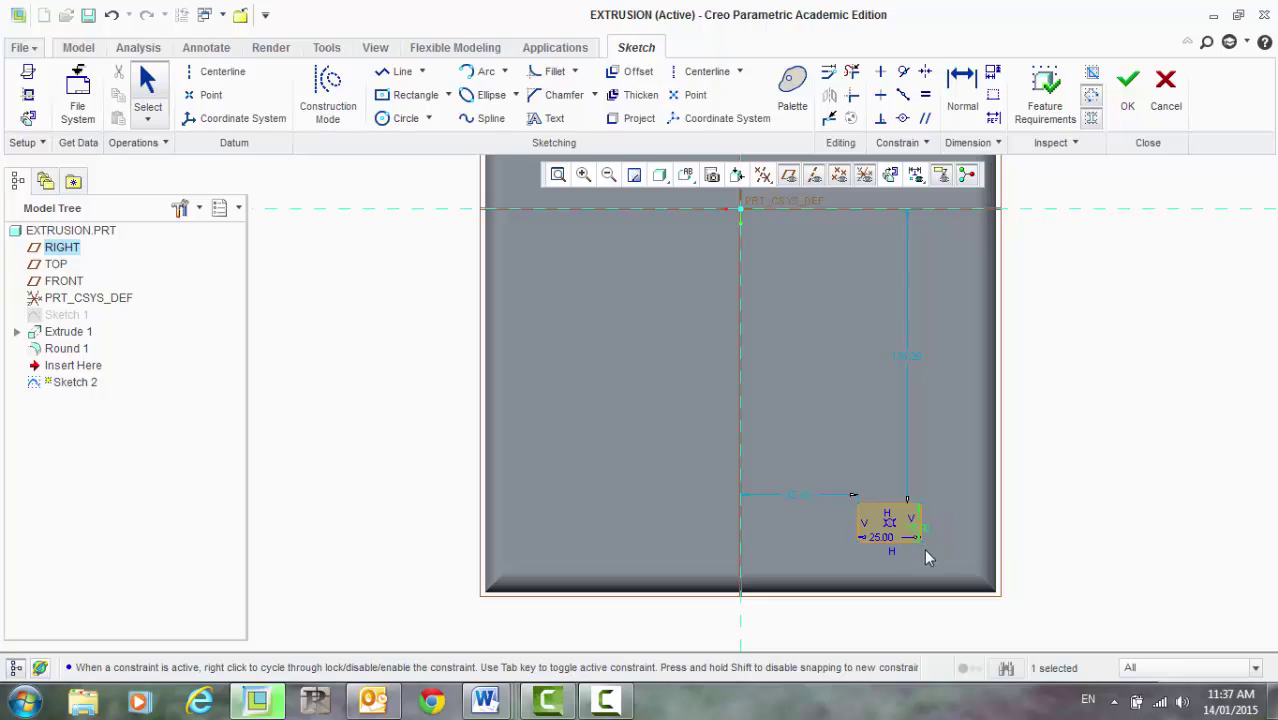
# - Place the rectangle 50 from the vertical reference and 115 from the top reference
pyautogui.doubleClick(793, 503)
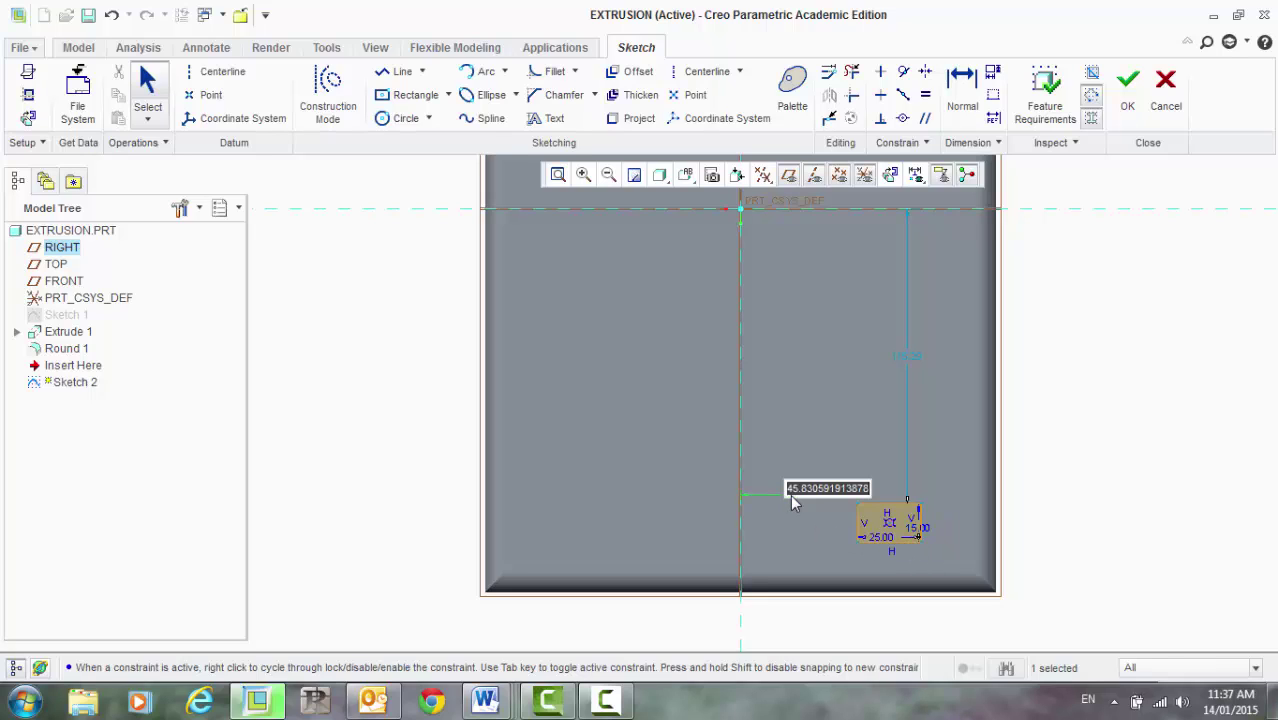
pyautogui.write('50')
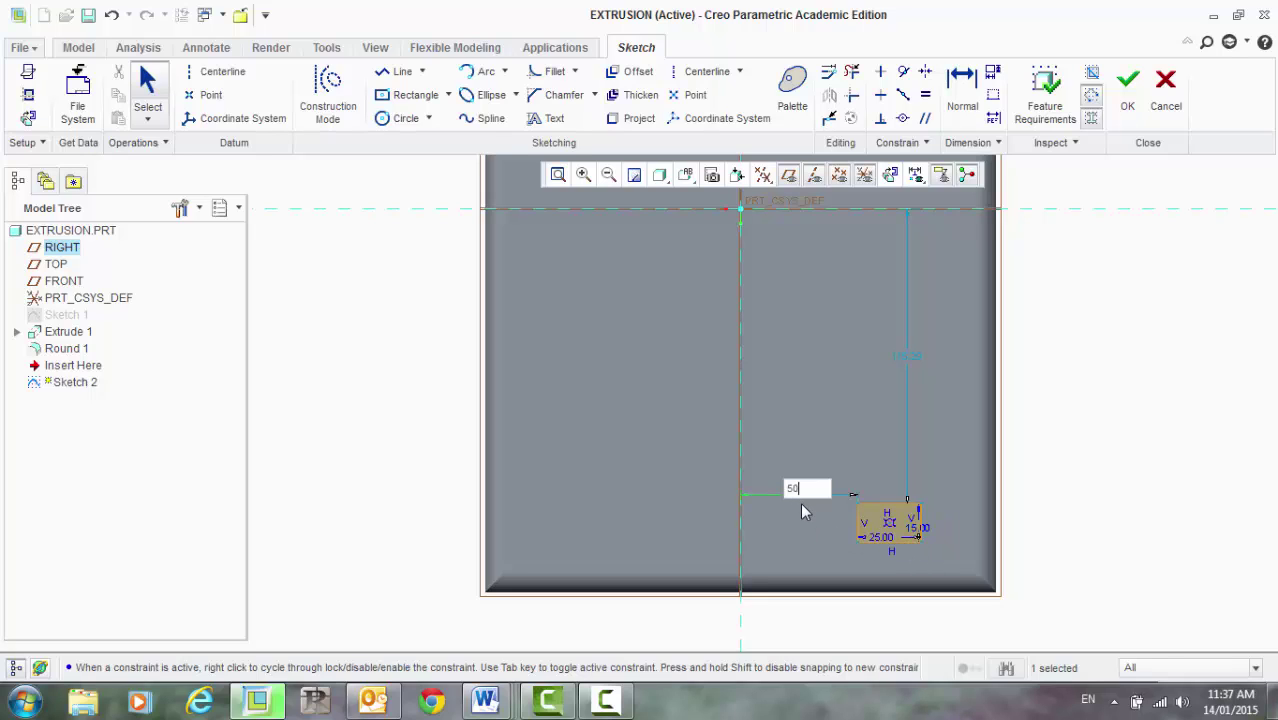
pyautogui.press('Return')
pyautogui.doubleClick(920, 357)
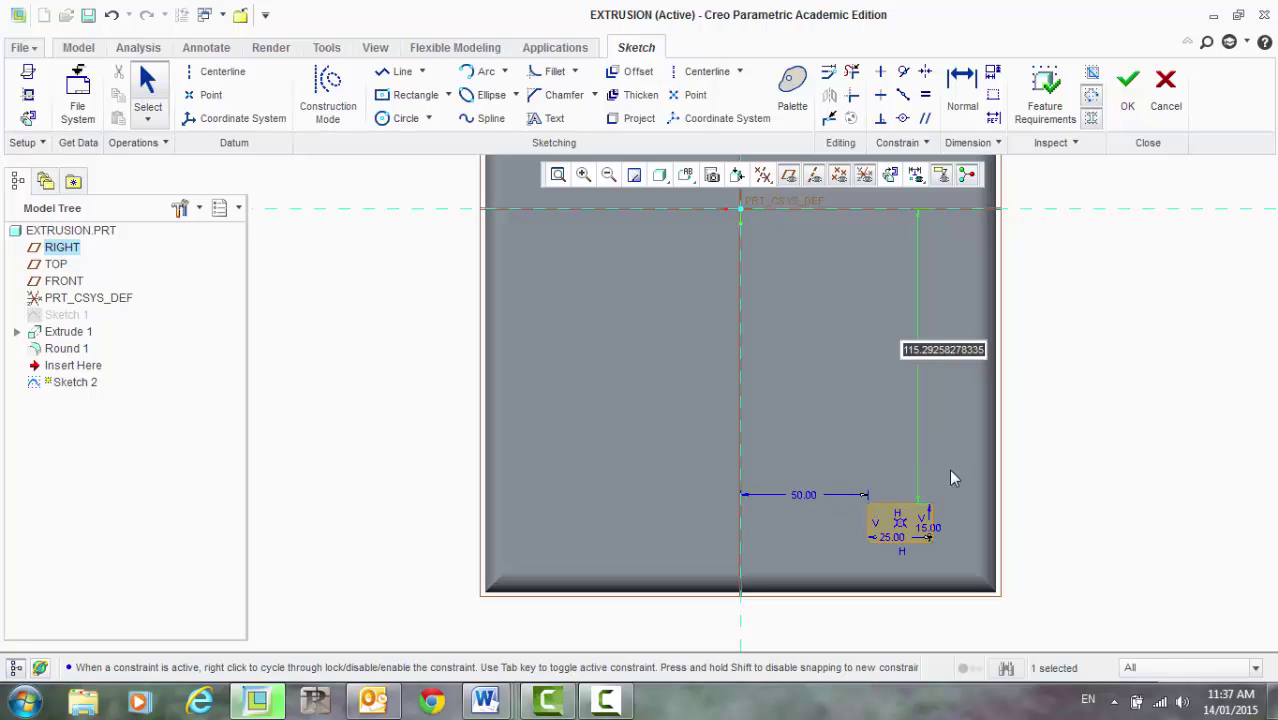
pyautogui.write('1')
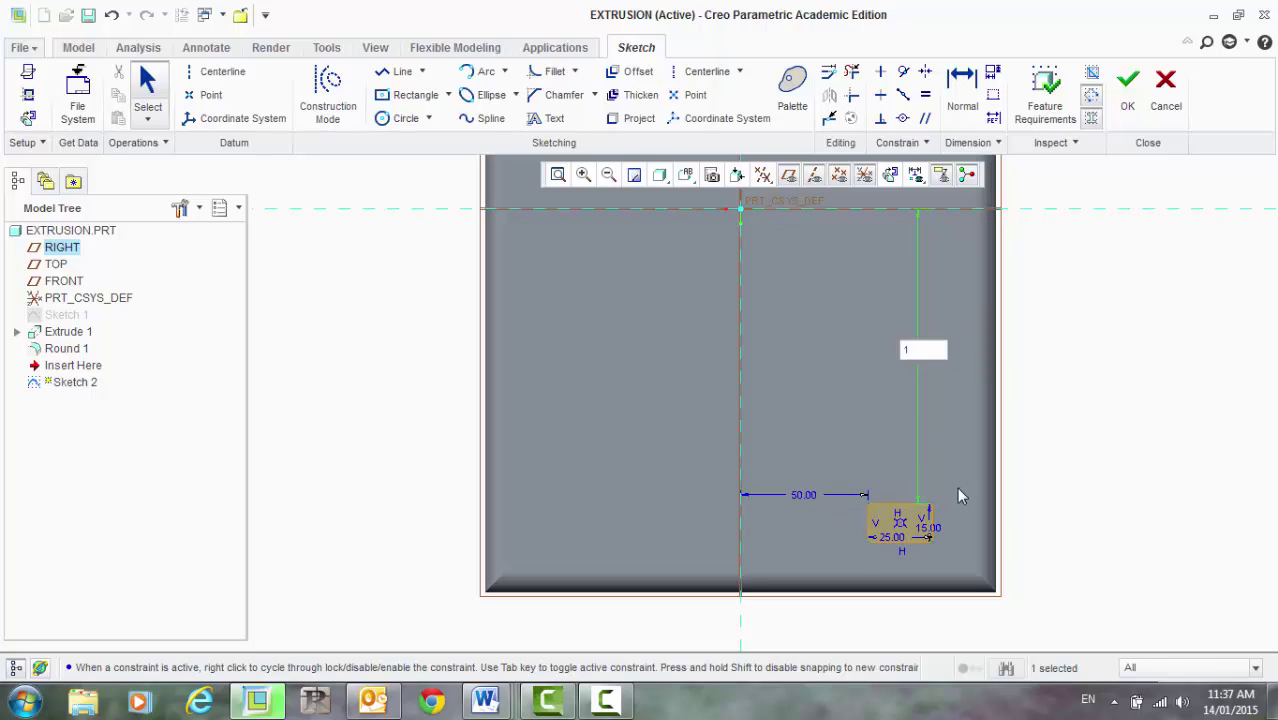
pyautogui.write('15')
pyautogui.press('Return')
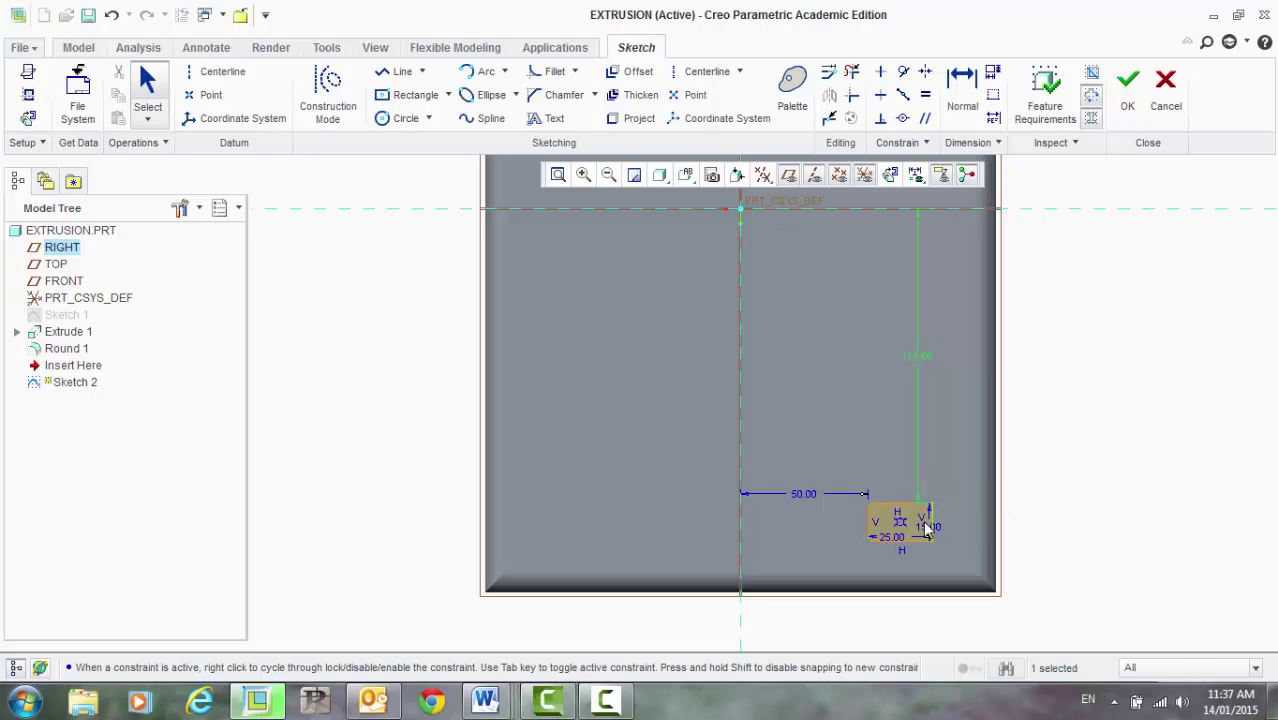
pyautogui.scroll(2, 1055, 436)
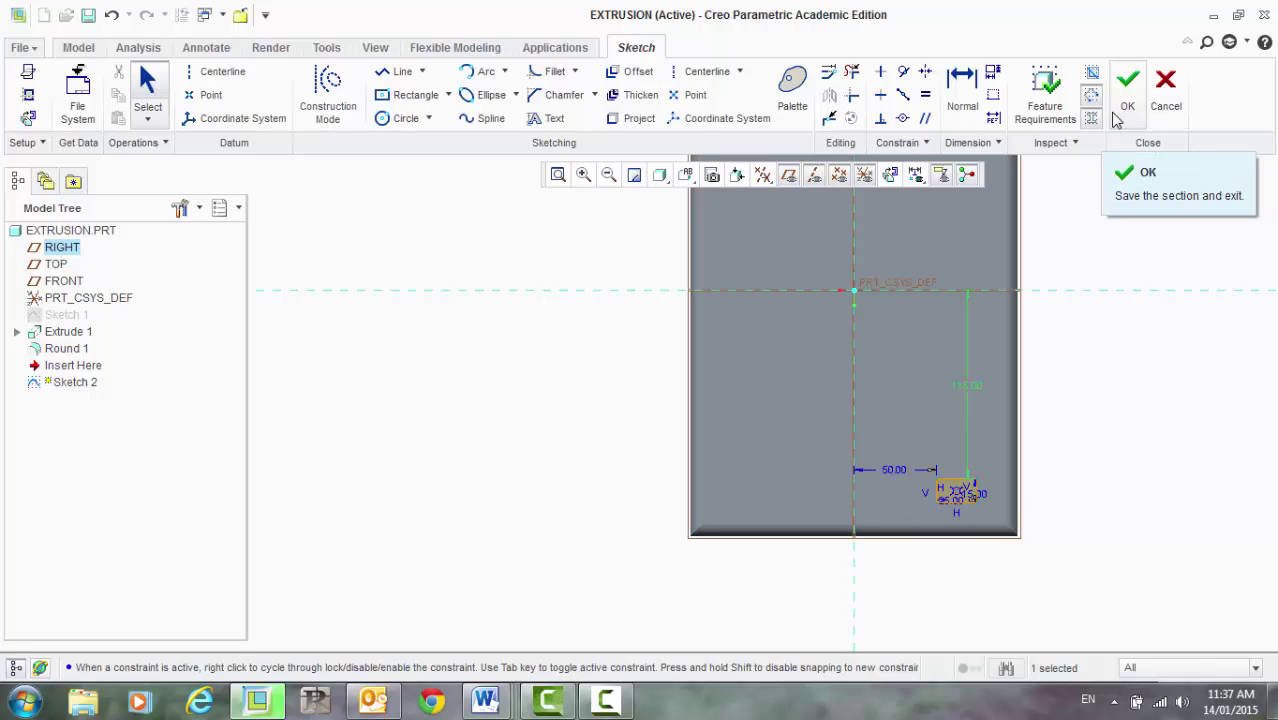
# - Accept Sketch 2 and tilt the part into a 3-D view
pyautogui.click(1127, 82)
pyautogui.scroll(1, 575, 441)
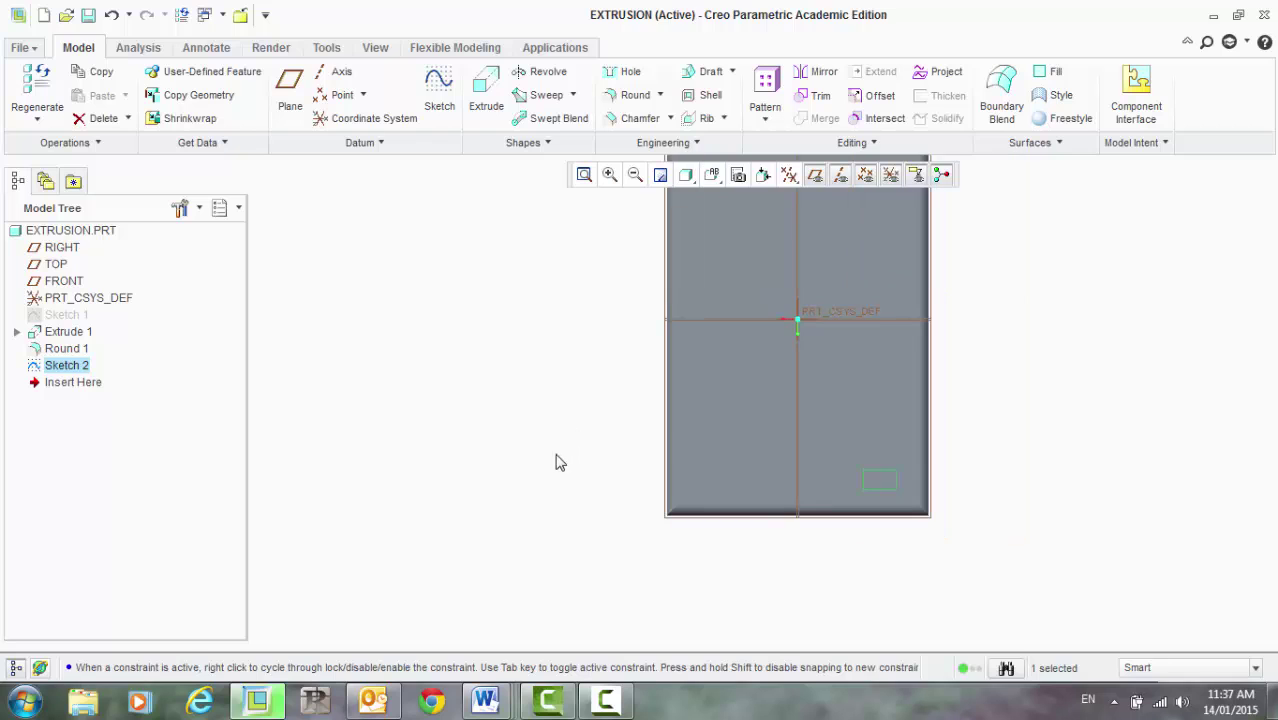
pyautogui.moveTo(548, 466); pyautogui.dragTo(528, 425, button='middle')
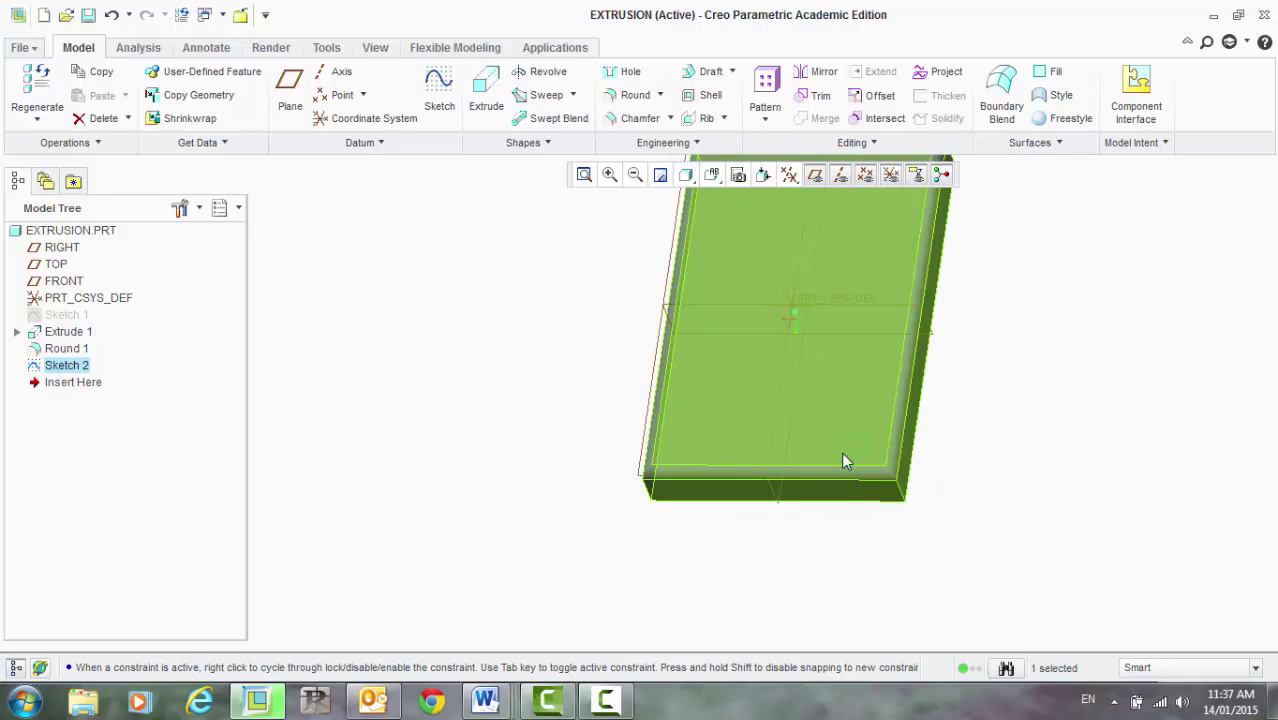
# - Extrude the rectangle 6.00 deep into the button pad, Extrude 2
pyautogui.click(494, 104)
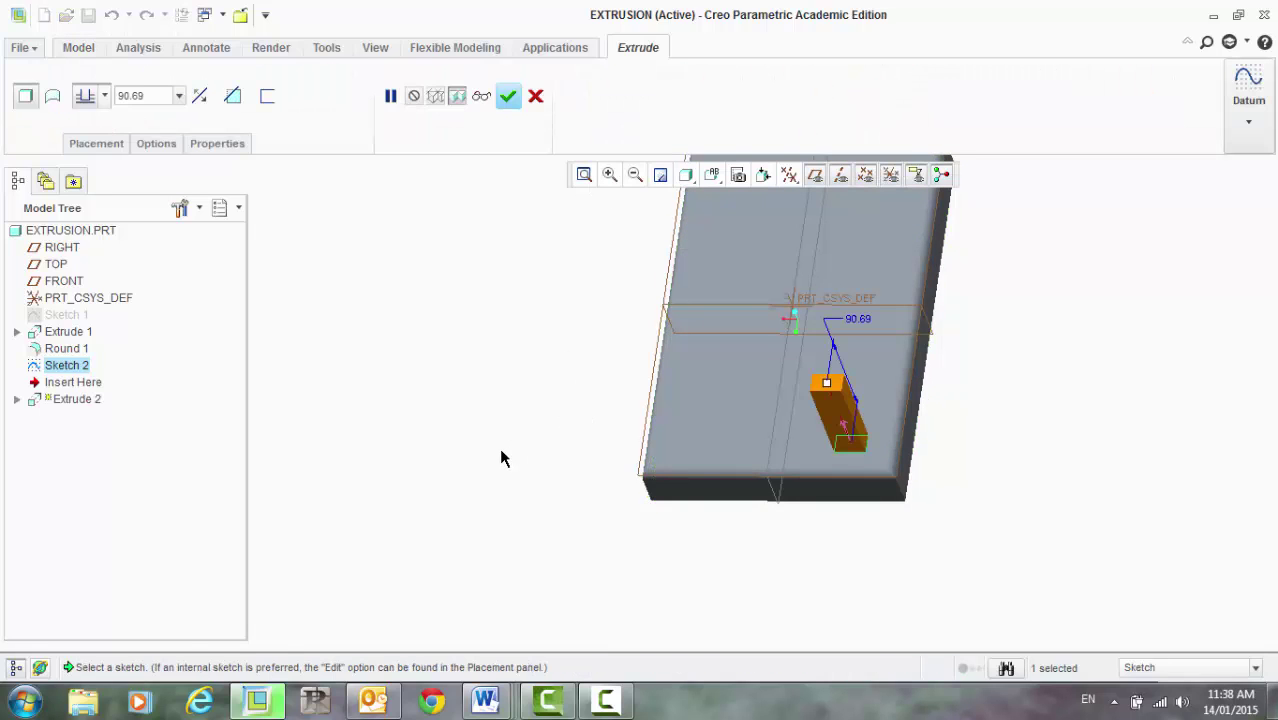
pyautogui.moveTo(502, 458); pyautogui.dragTo(454, 431, button='middle')
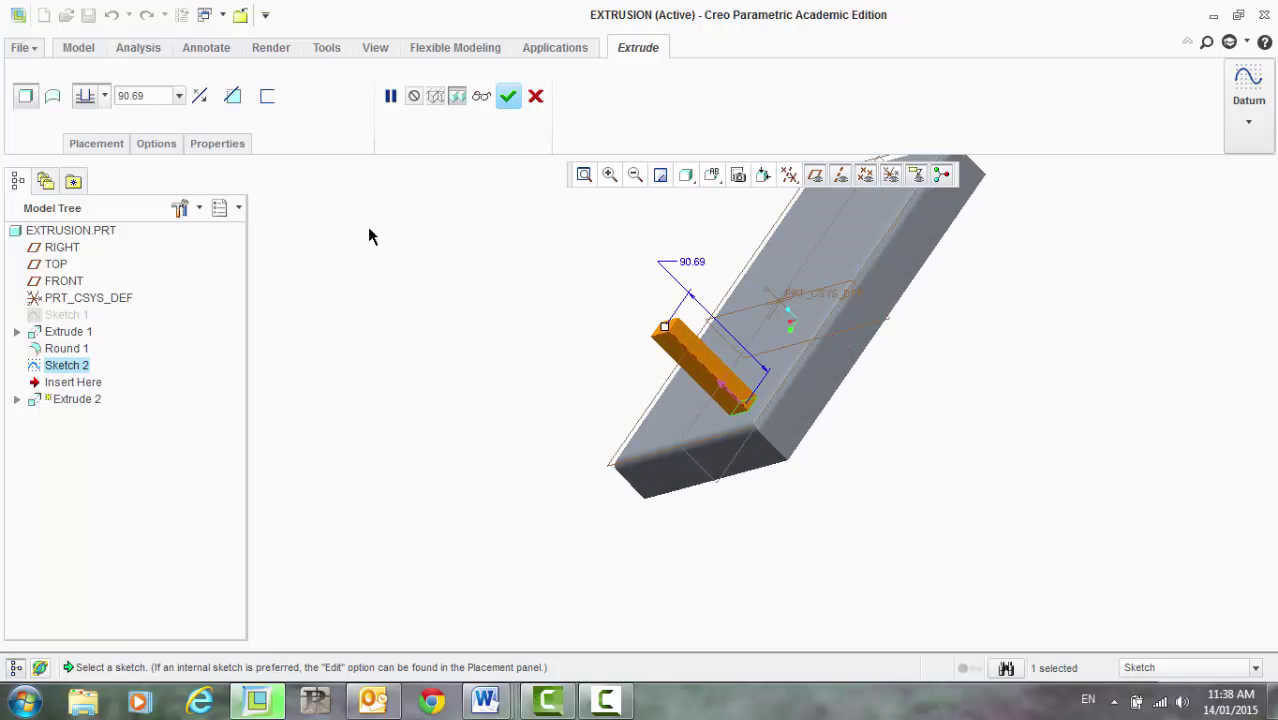
pyautogui.doubleClick(156, 97)
pyautogui.write('4')
pyautogui.press('Return')
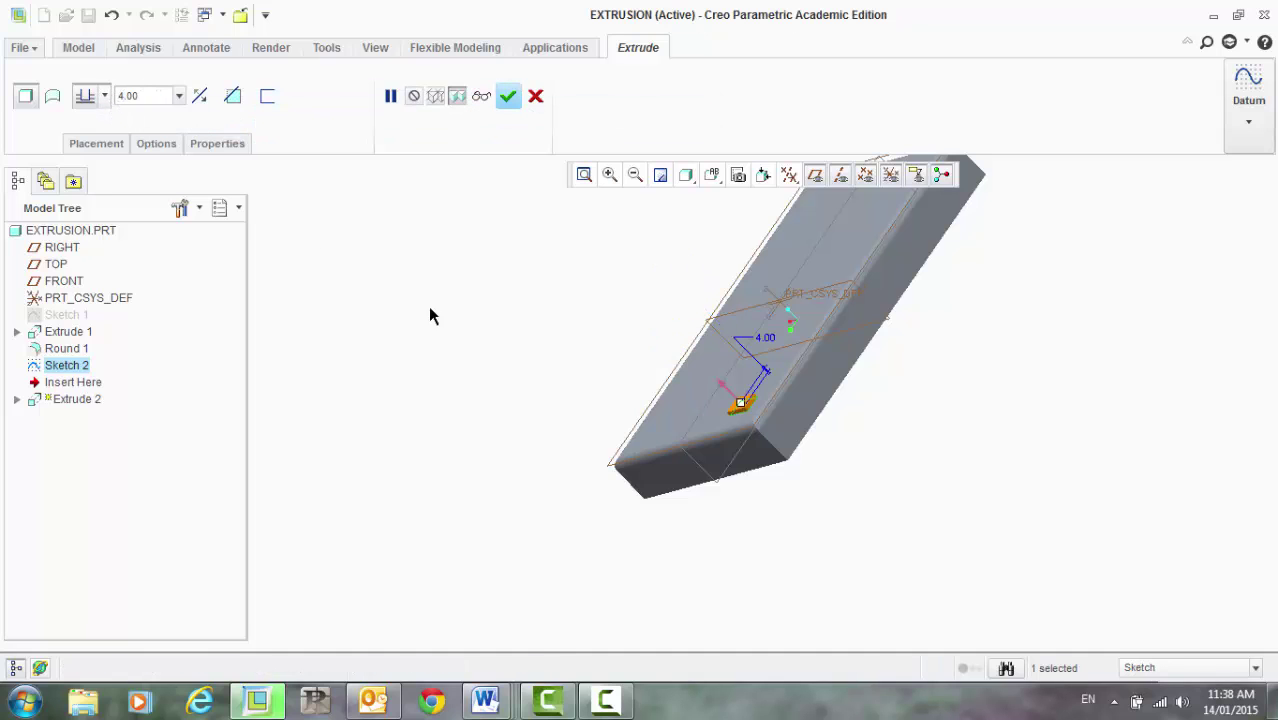
pyautogui.moveTo(499, 331); pyautogui.dragTo(538, 337, button='middle')
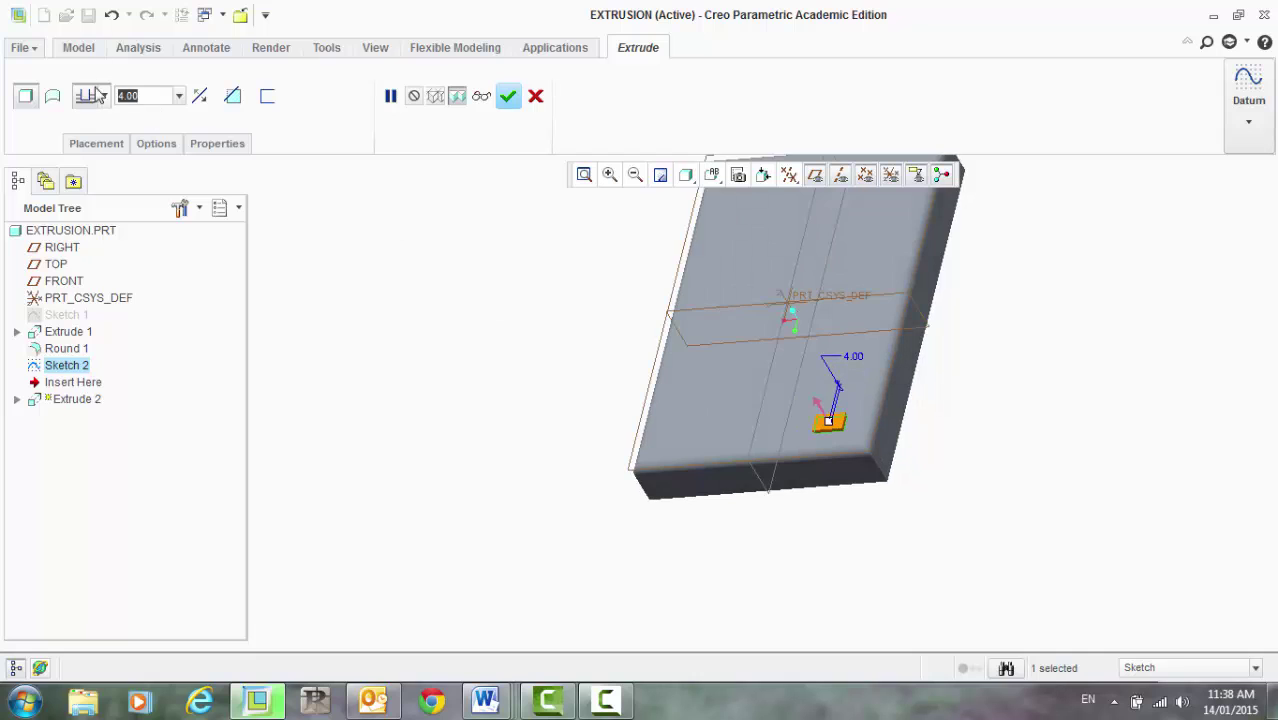
pyautogui.write('6')
pyautogui.press('Return')
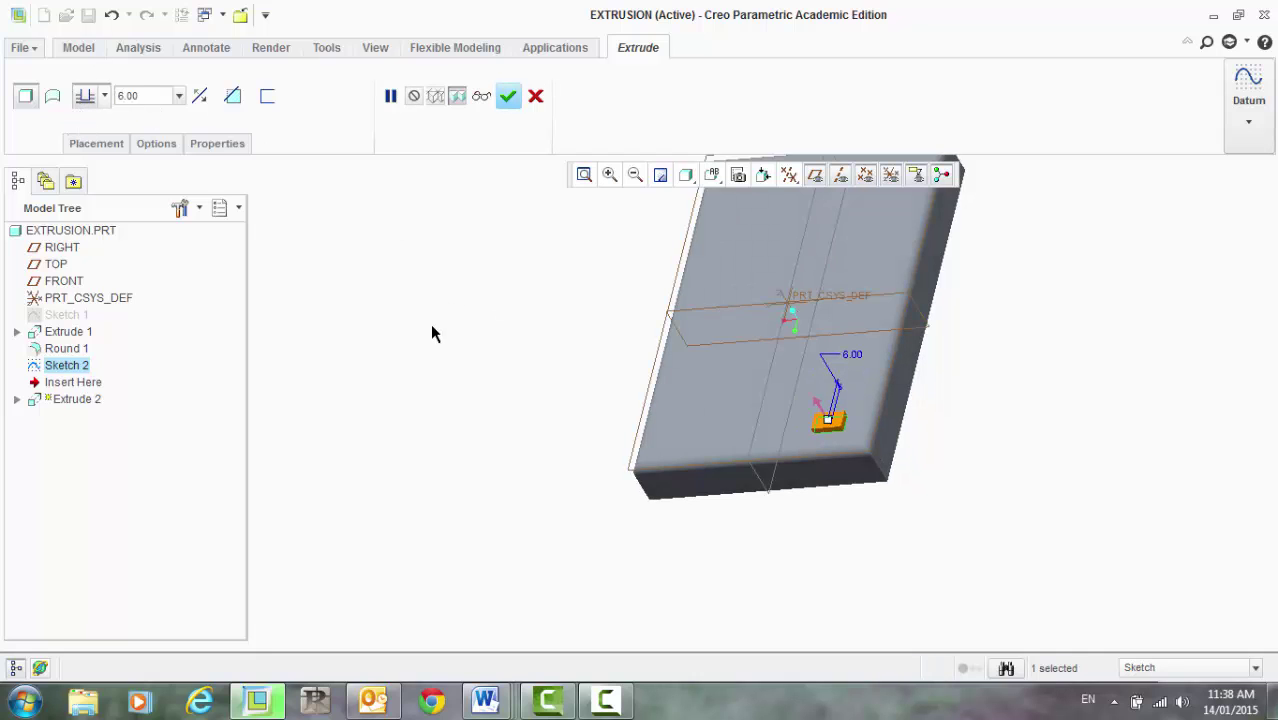
pyautogui.moveTo(433, 321)
pyautogui.mouseDown(button='middle')
pyautogui.moveTo(471, 300)
pyautogui.moveTo(430, 312)
pyautogui.mouseUp(button='middle')
pyautogui.click(509, 97)
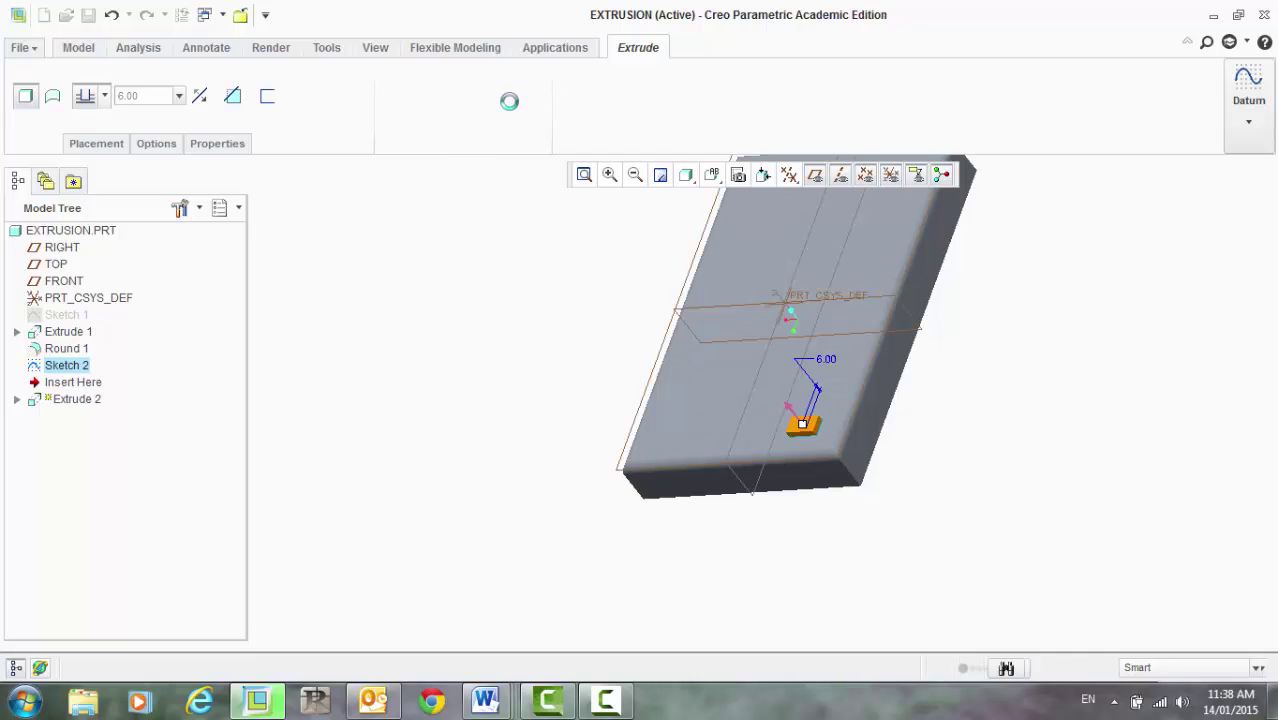
# - Round the raised button's edge with a 2.00 radius as Round 2
pyautogui.click(483, 374)
pyautogui.moveTo(483, 374); pyautogui.dragTo(440, 405, button='middle')
pyautogui.moveTo(846, 462); pyautogui.dragTo(1024, 510, button='middle')
pyautogui.scroll(2, 990, 517)
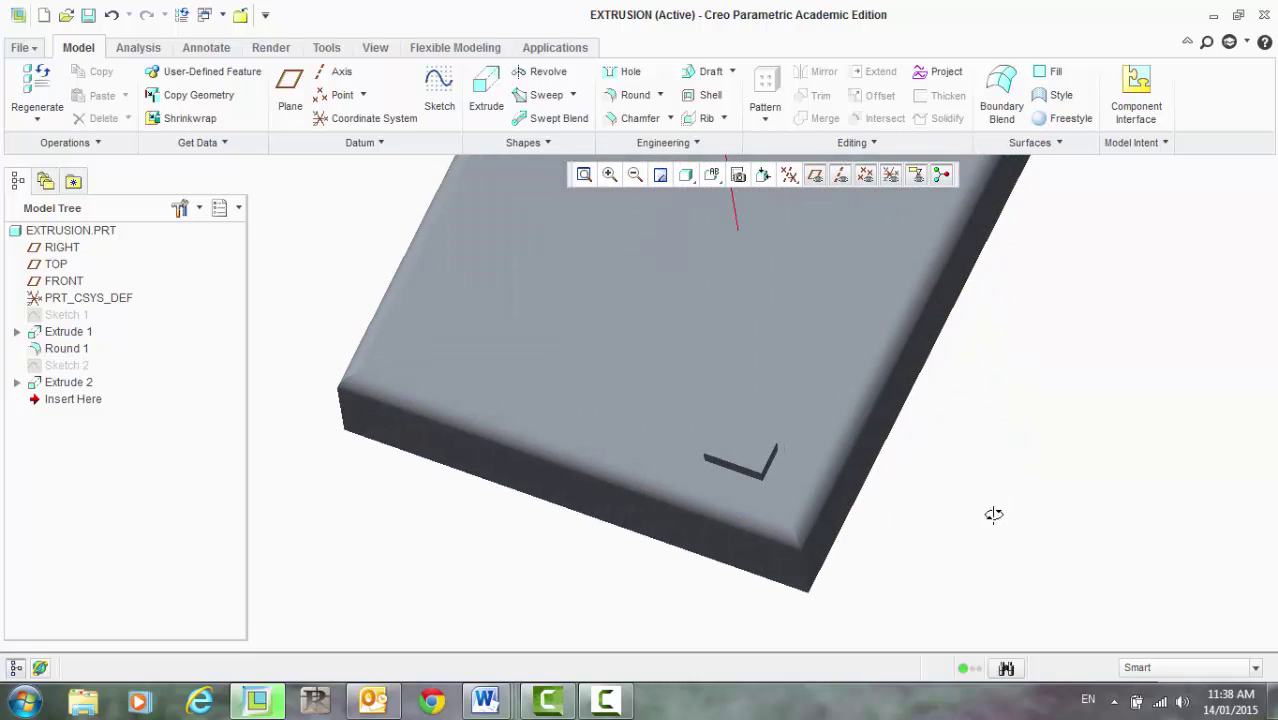
pyautogui.click(632, 95)
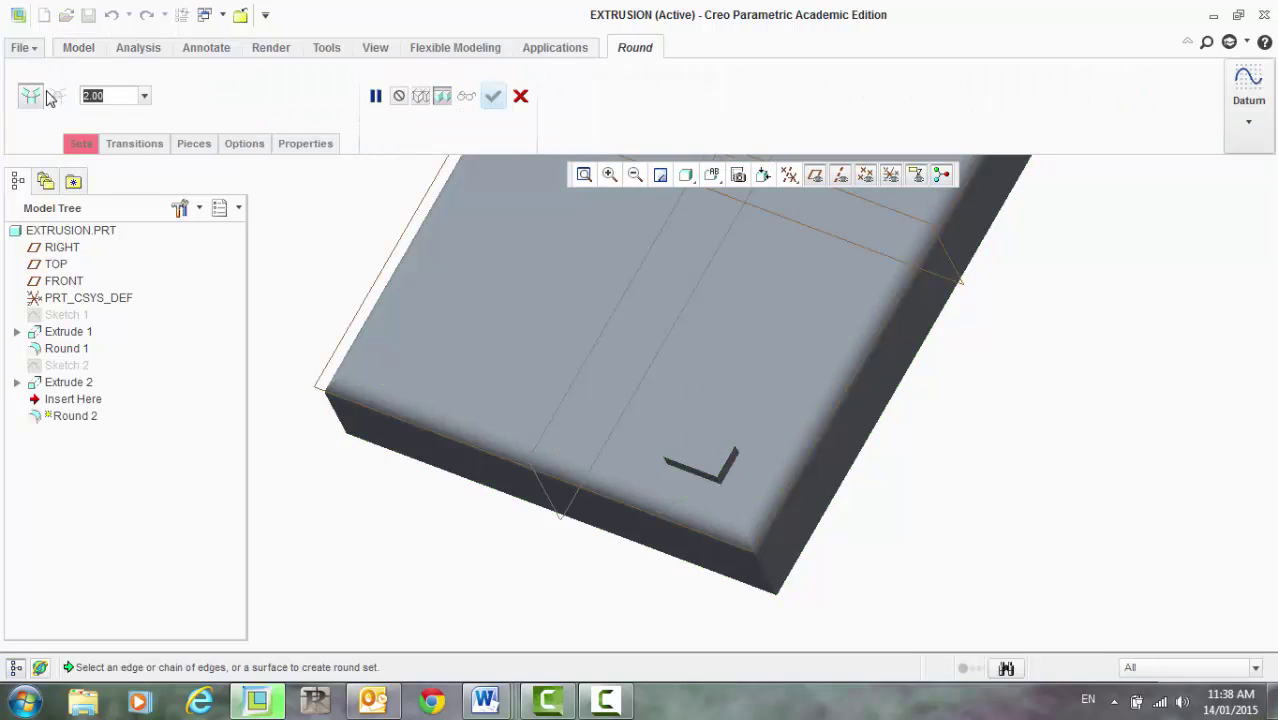
pyautogui.click(697, 478)
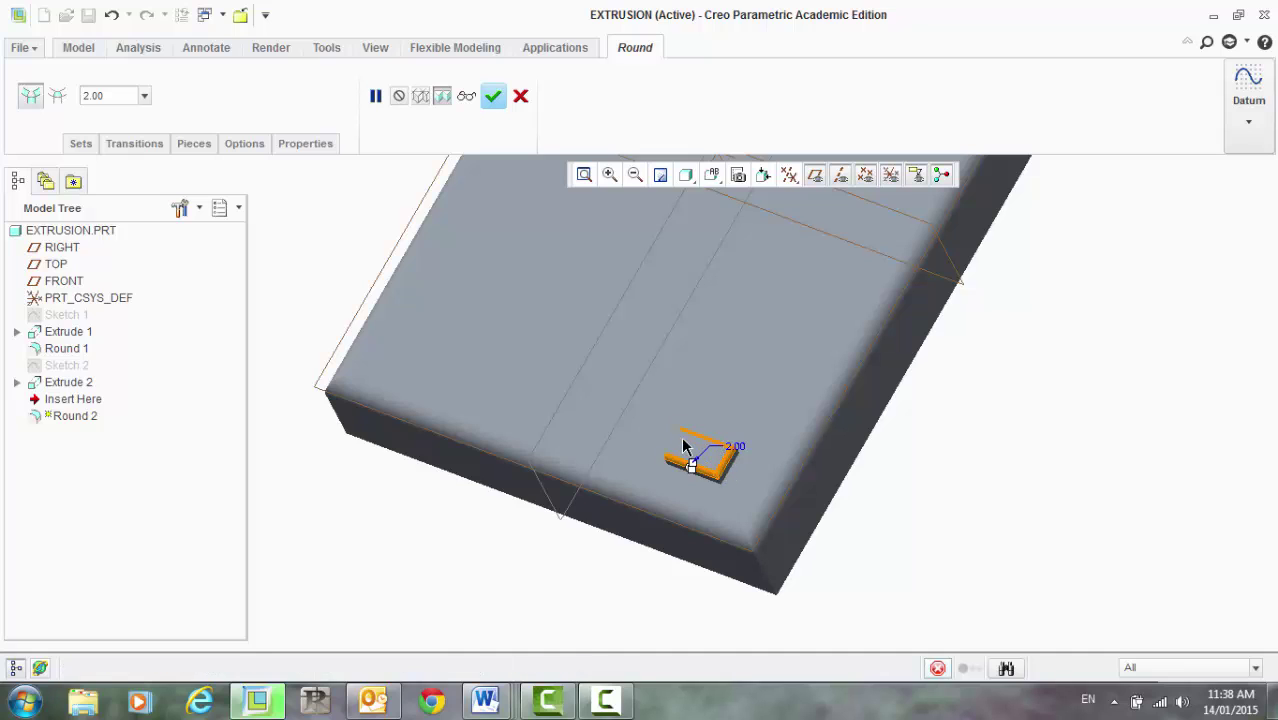
pyautogui.moveTo(1040, 526); pyautogui.dragTo(1081, 516, button='middle')
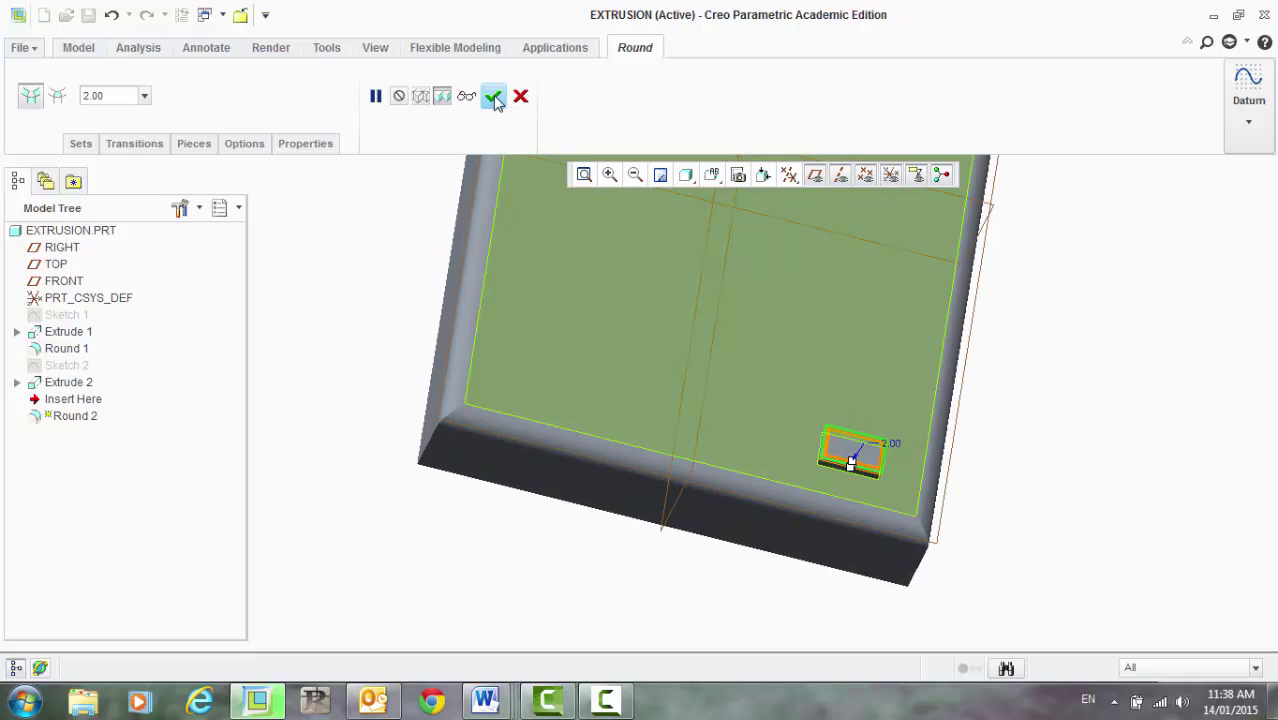
pyautogui.click(492, 97)
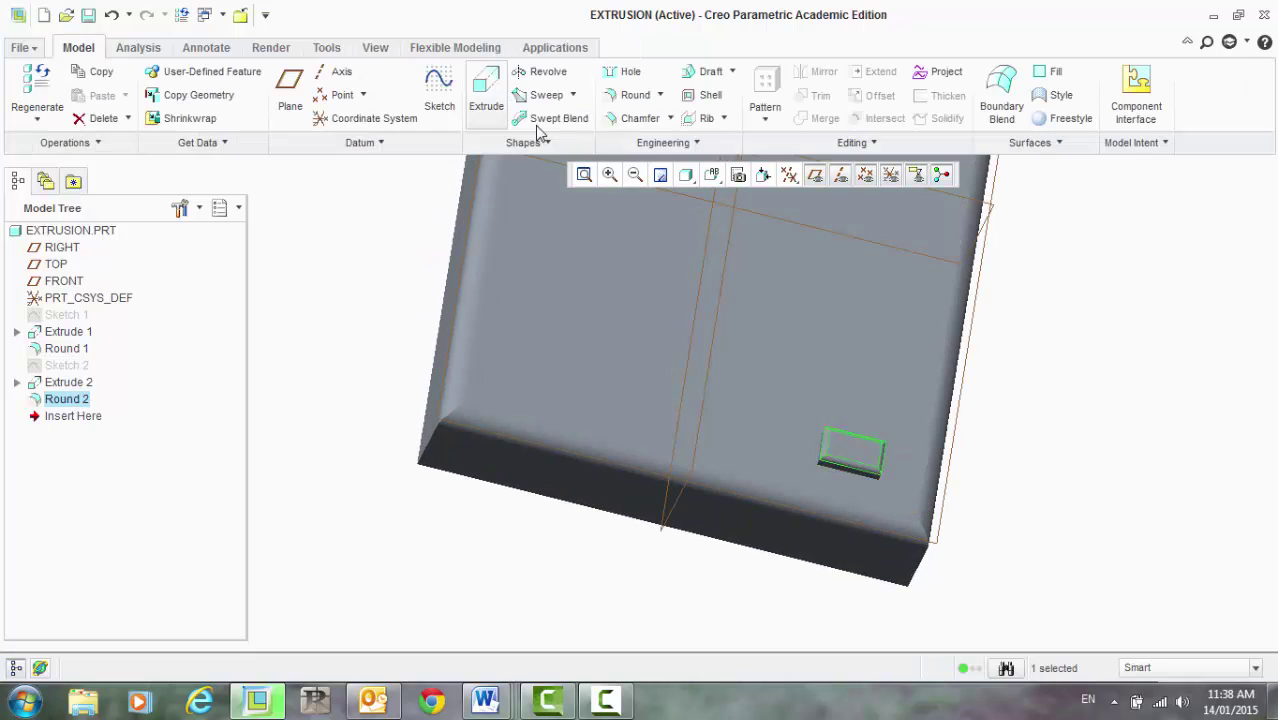
pyautogui.moveTo(672, 216); pyautogui.dragTo(1070, 362, button='middle')
pyautogui.moveTo(1115, 471); pyautogui.dragTo(1077, 526, button='middle')
# - Reset the part to the standard view and check the pattern options list
pyautogui.hotkey('ctrl', 'd')
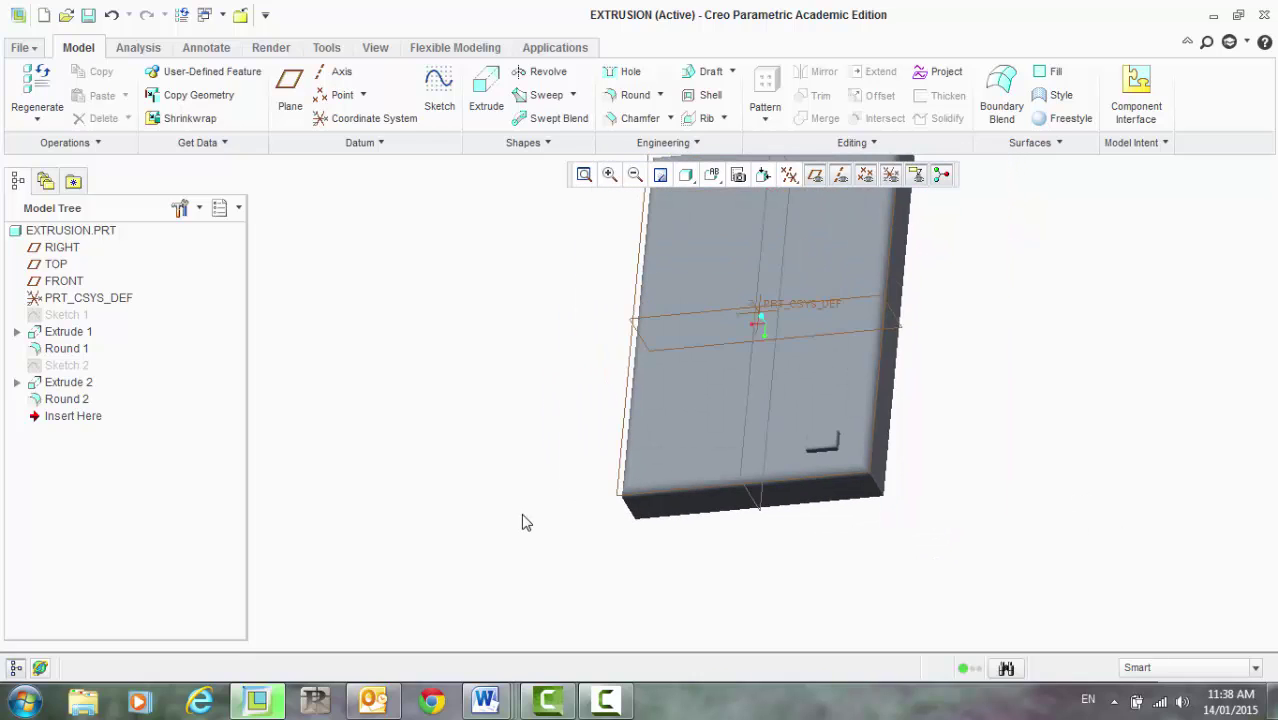
pyautogui.click(765, 112)
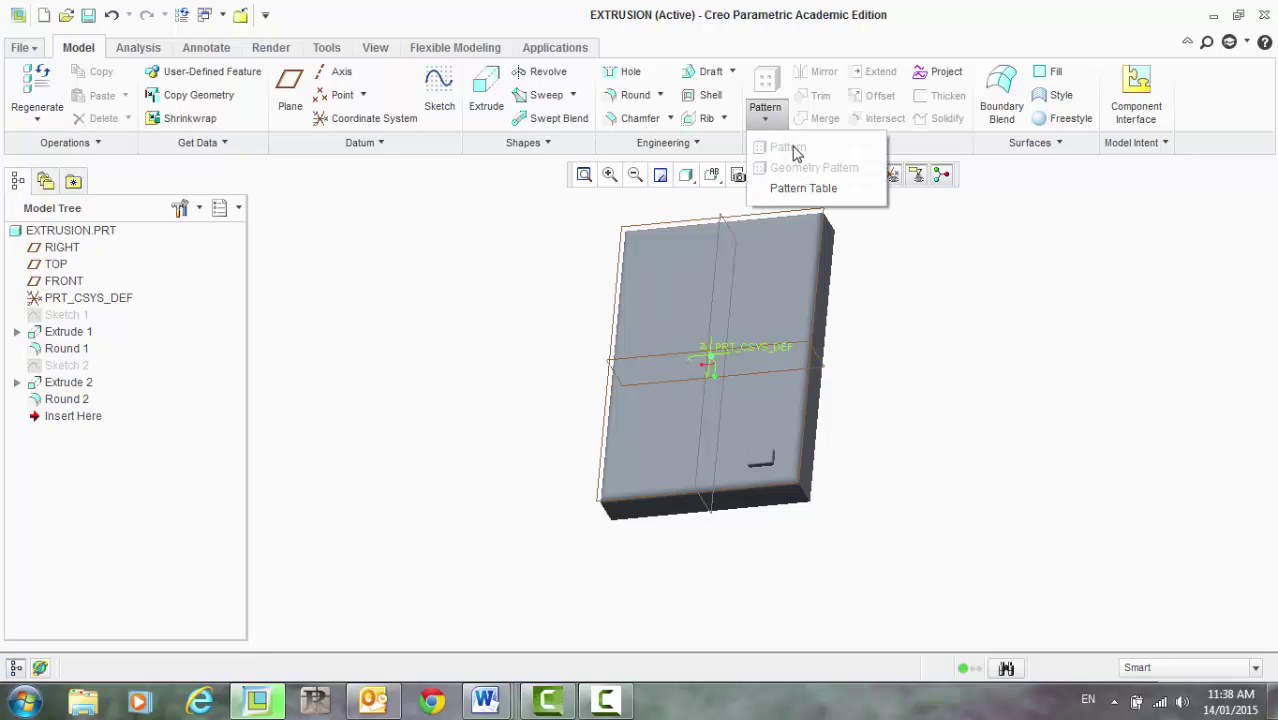
pyautogui.click(1004, 382)
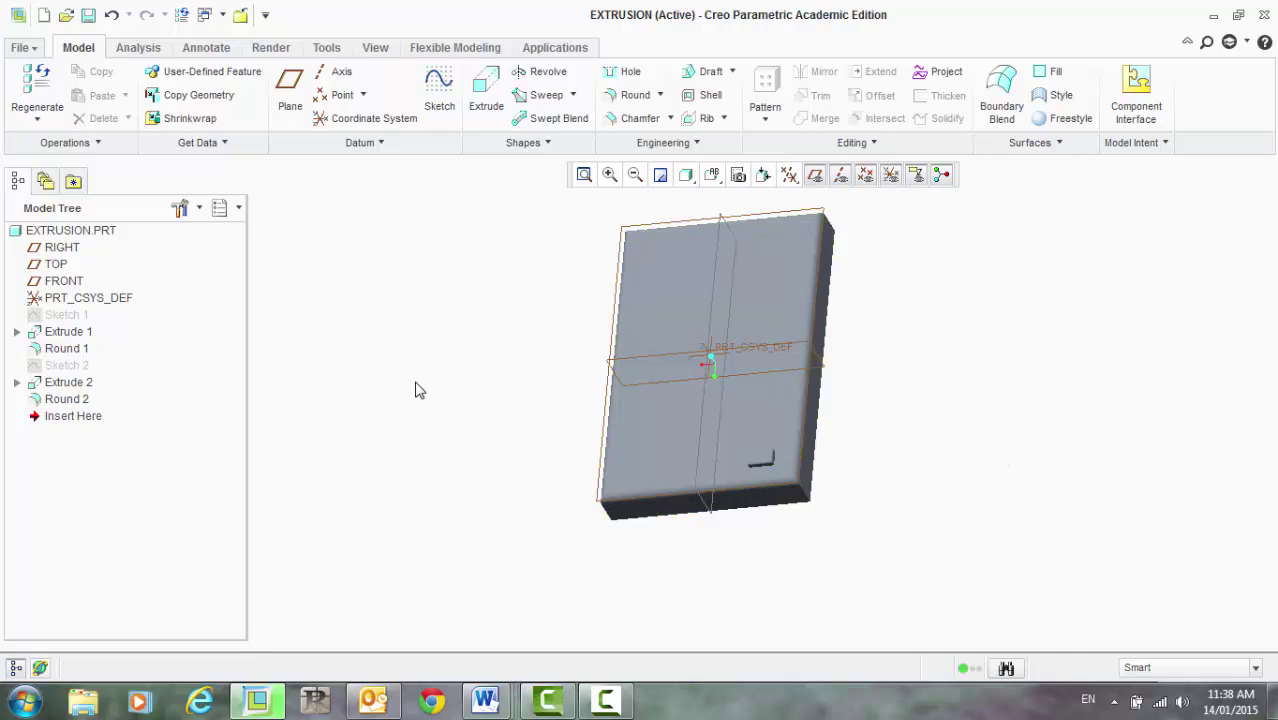
# - Select both Extrude 2 and Round 2 in the Model Tree
pyautogui.click(762, 461)
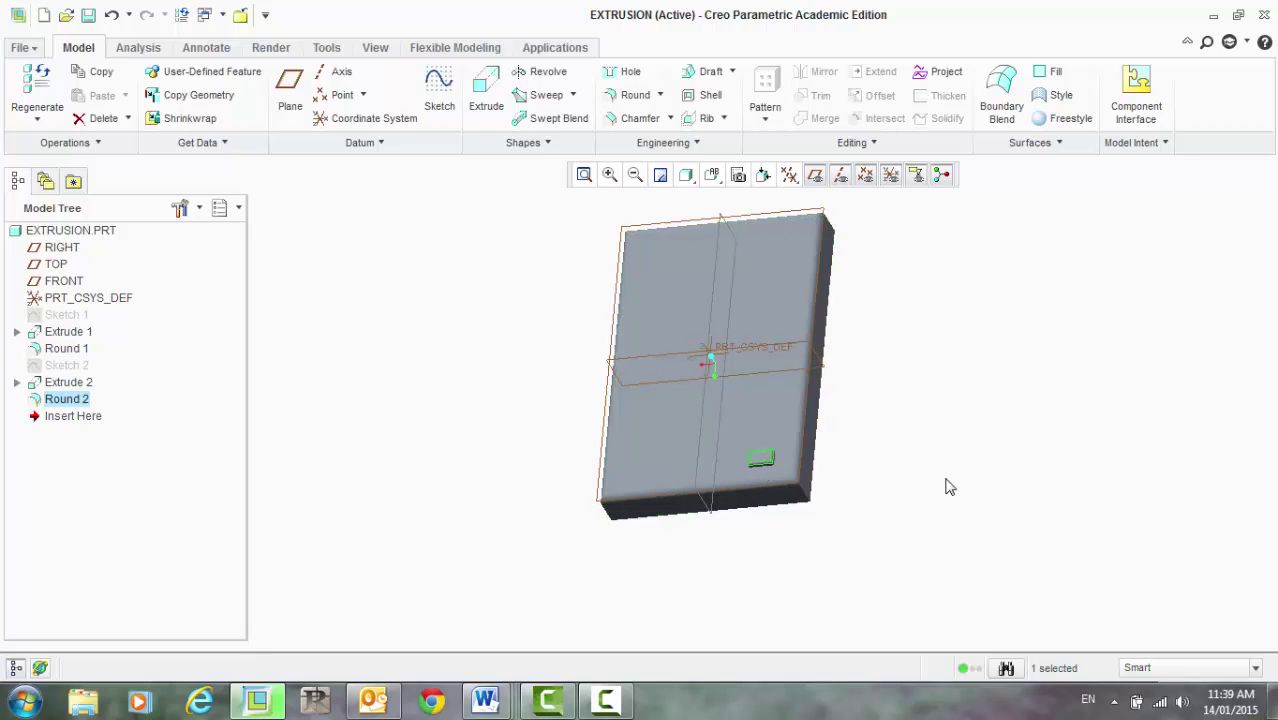
pyautogui.scroll(4, 767, 470)
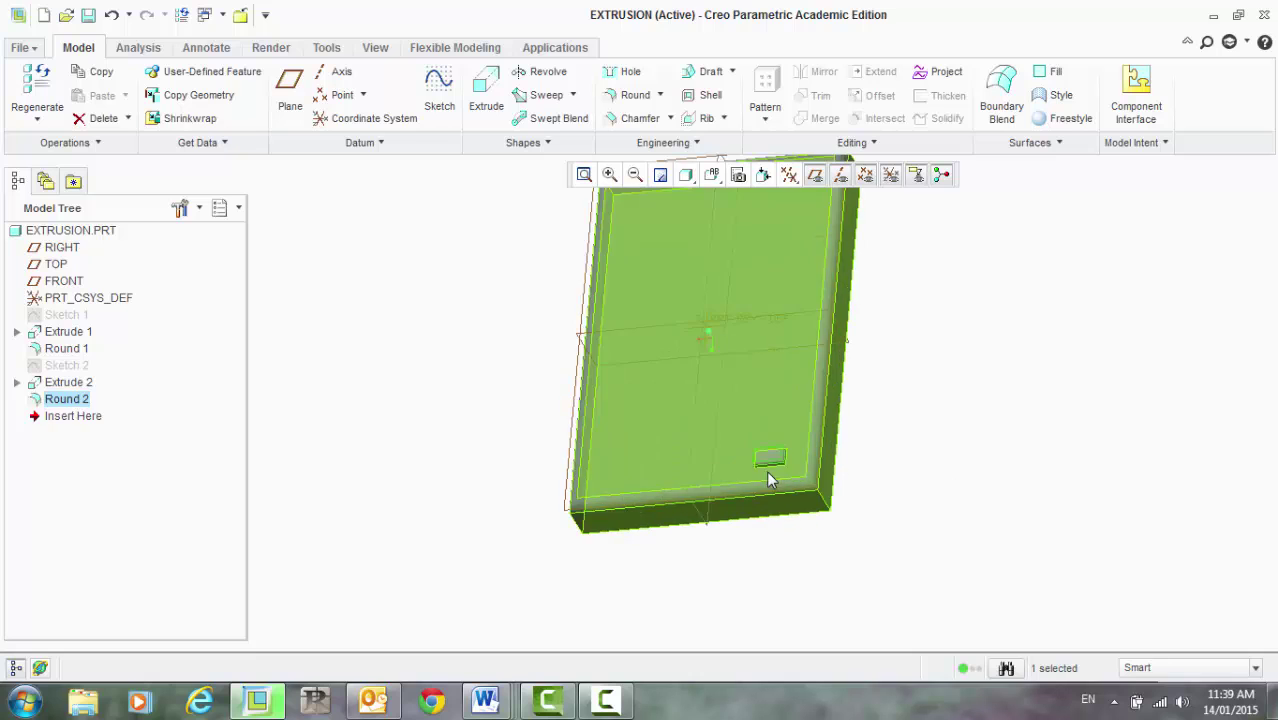
pyautogui.scroll(-1, 765, 450)
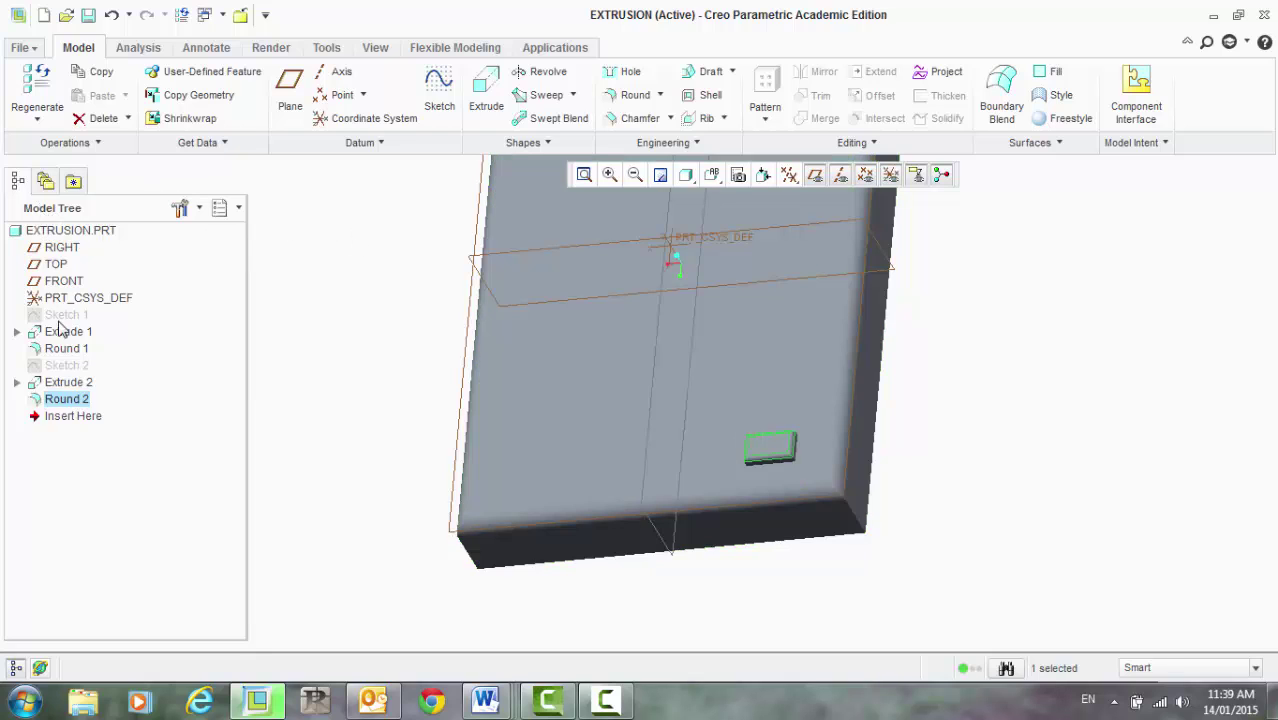
pyautogui.click(70, 383)
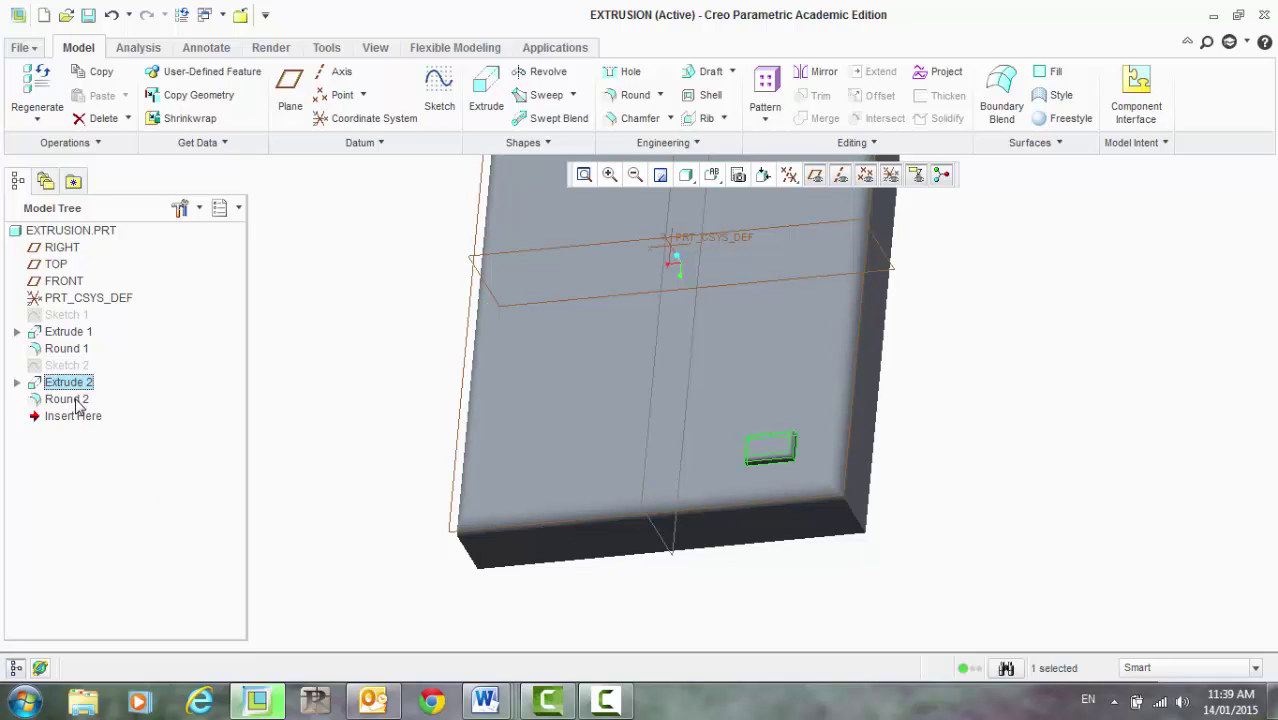
pyautogui.keyDown('ctrl'); pyautogui.click(76, 400); pyautogui.keyUp('ctrl')
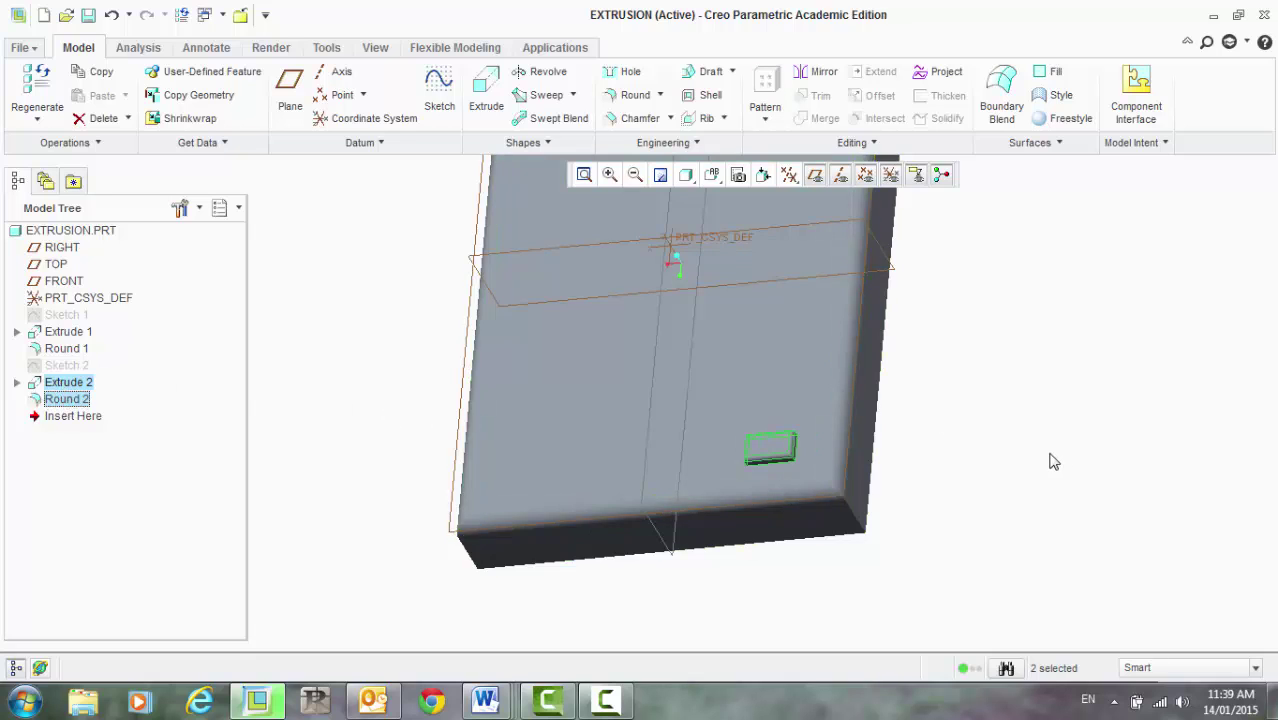
pyautogui.moveTo(1050, 457); pyautogui.dragTo(1099, 518, button='middle')
pyautogui.moveTo(476, 528); pyautogui.dragTo(662, 476, button='middle')
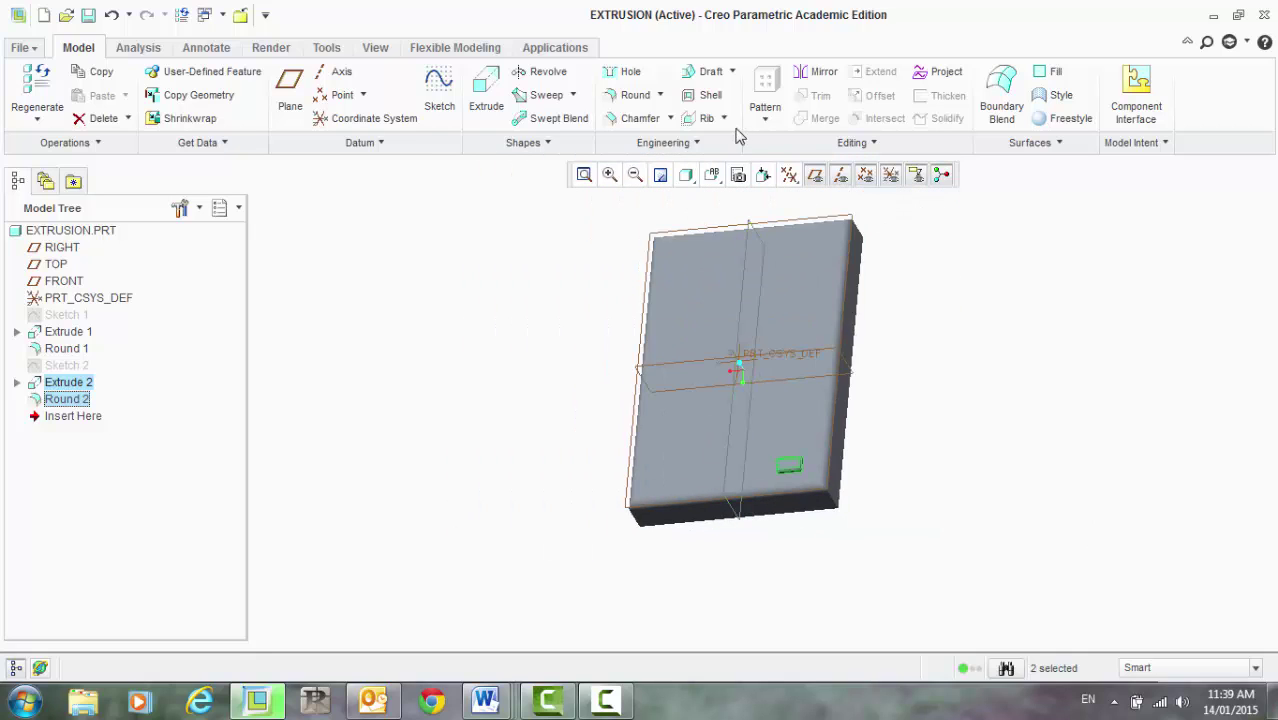
# - Start a Direction-type geometry pattern of the button, ready for its first direction reference
pyautogui.click(763, 112)
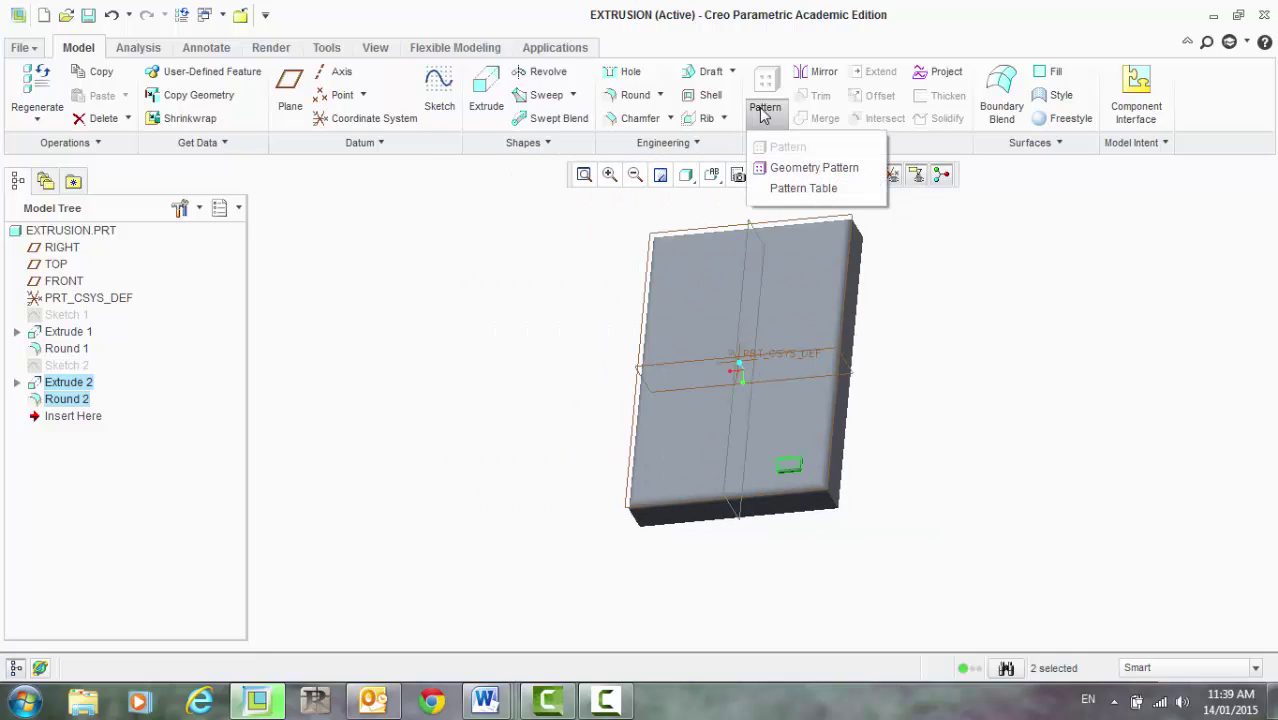
pyautogui.click(797, 170)
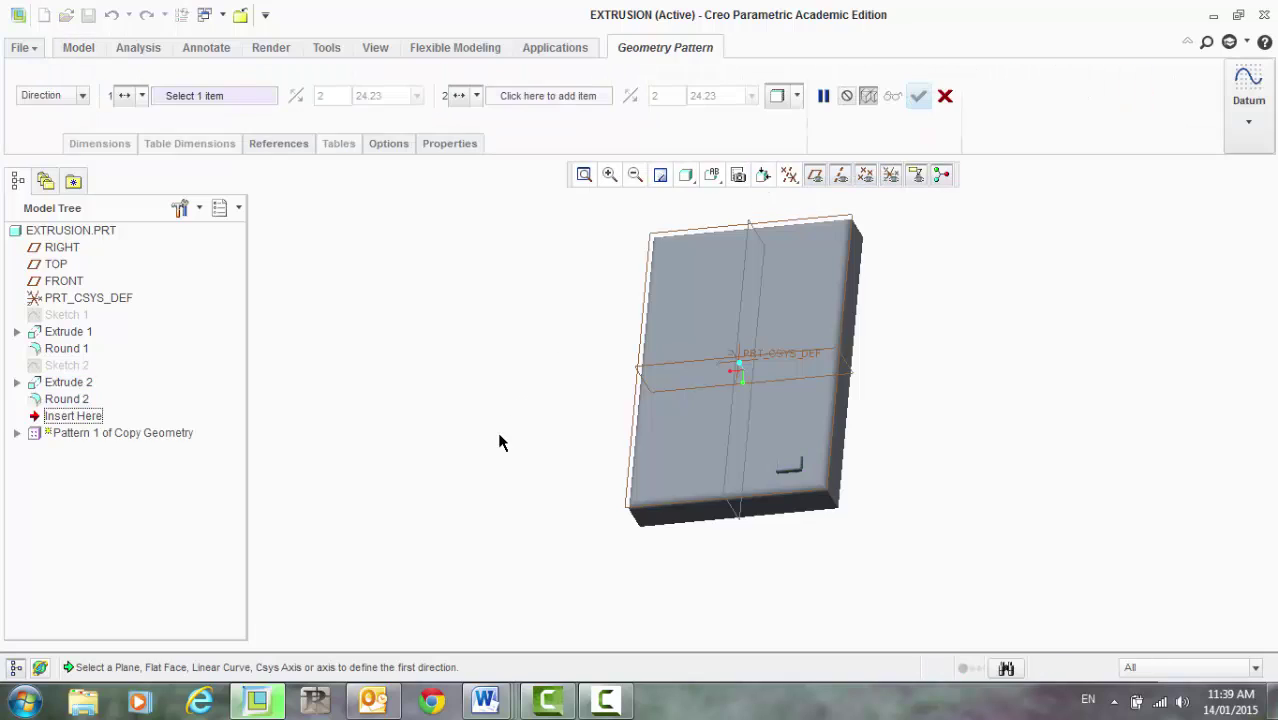
pyautogui.click(83, 96)
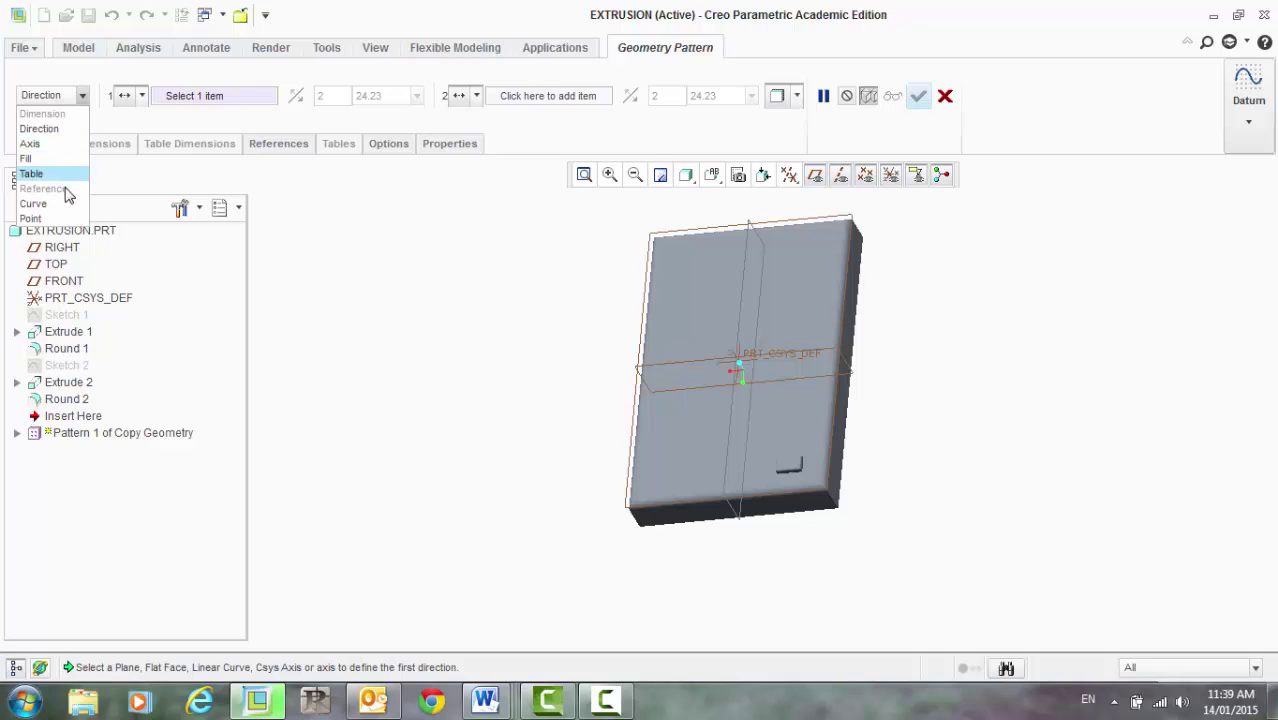
pyautogui.click(53, 132)
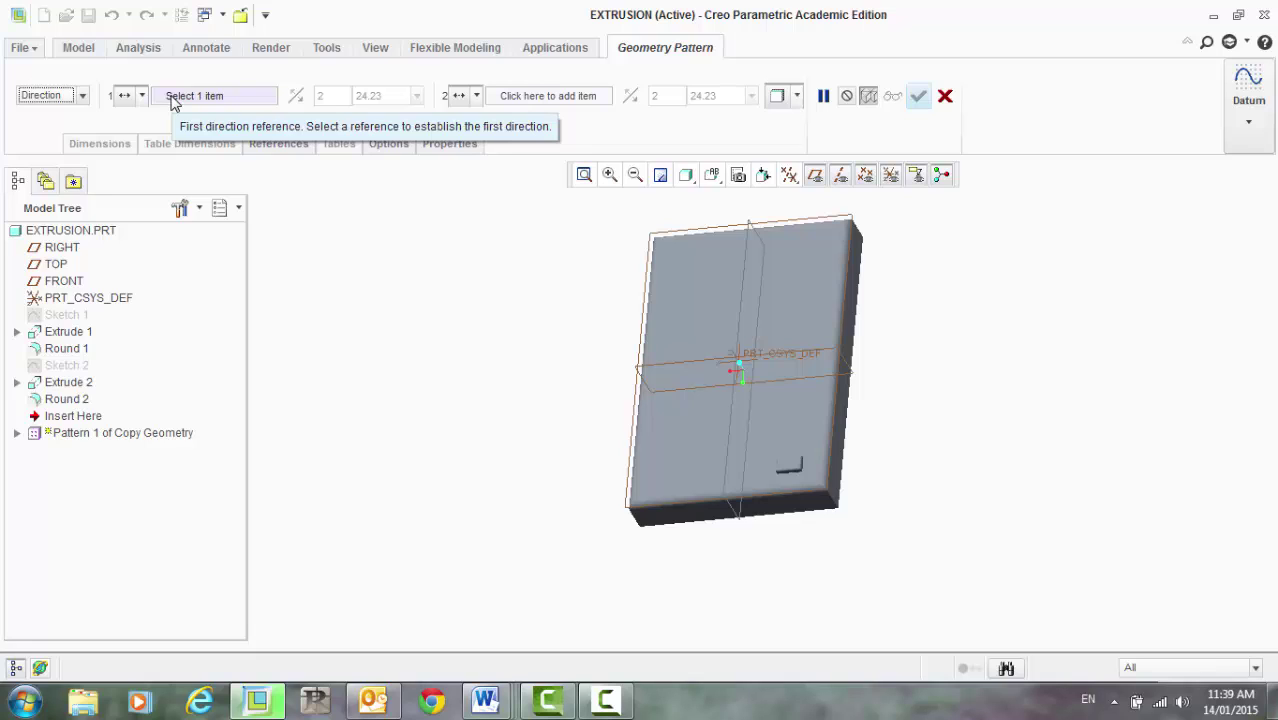
pyautogui.click(173, 100)
pyautogui.moveTo(415, 361); pyautogui.dragTo(474, 322, button='middle')
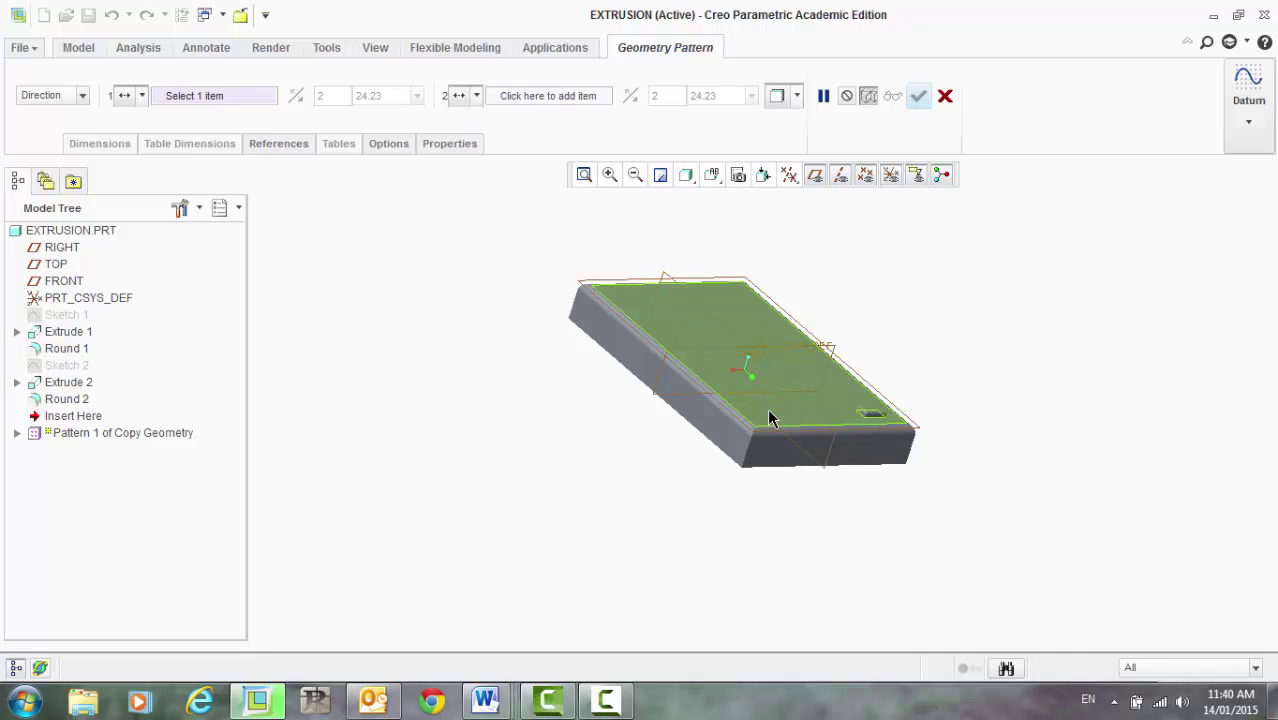
# - Set direction 1 along a side face with 4 button copies spaced 45.00 apart
pyautogui.click(725, 440)
pyautogui.moveTo(1011, 498)
pyautogui.mouseDown(button='middle')
pyautogui.moveTo(1043, 477)
pyautogui.moveTo(1003, 476)
pyautogui.mouseUp(button='middle')
pyautogui.moveTo(830, 440); pyautogui.dragTo(817, 436)
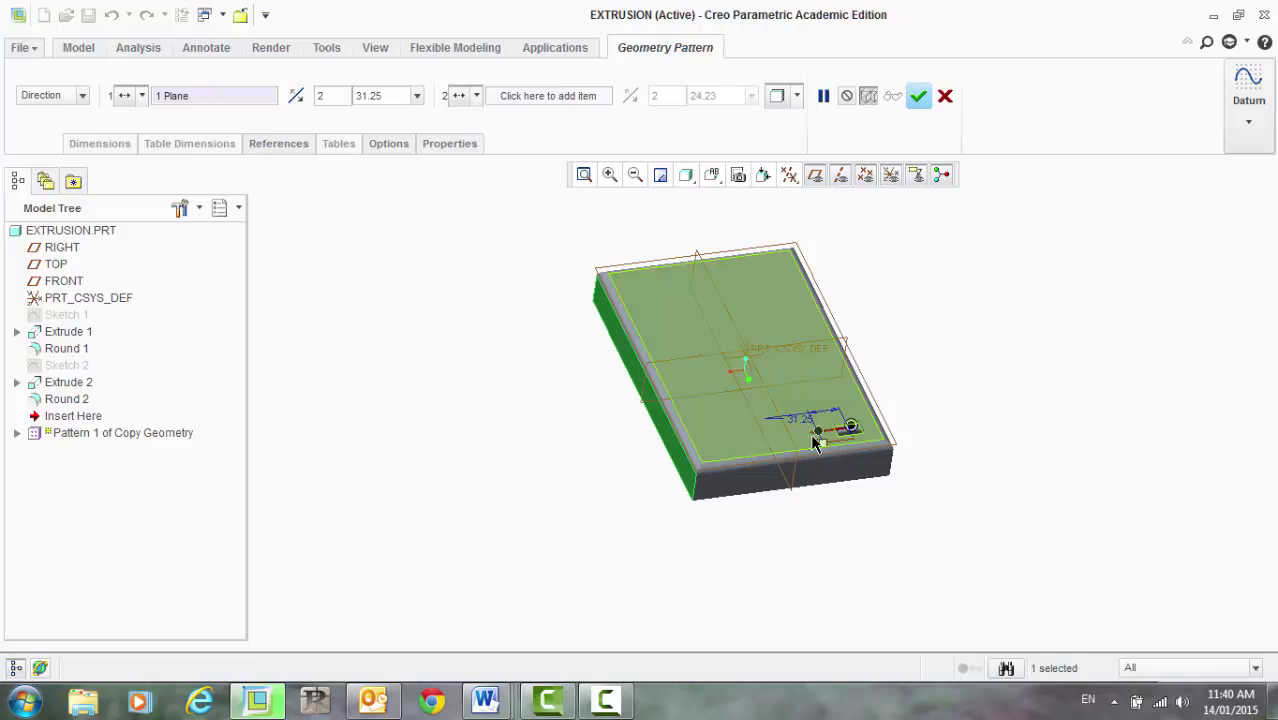
pyautogui.doubleClick(321, 95)
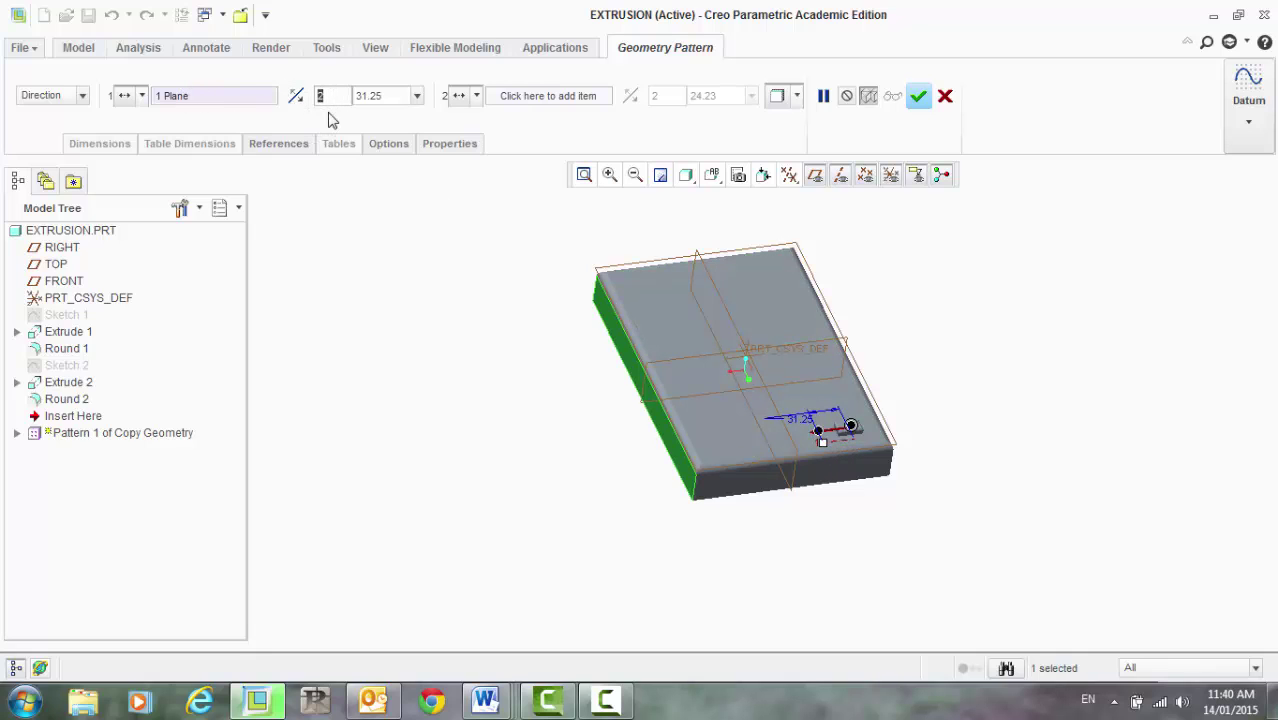
pyautogui.write('4')
pyautogui.press('Return')
pyautogui.moveTo(826, 451)
pyautogui.mouseDown()
pyautogui.moveTo(809, 449)
pyautogui.moveTo(845, 434)
pyautogui.moveTo(745, 443)
pyautogui.moveTo(812, 444)
pyautogui.mouseUp()
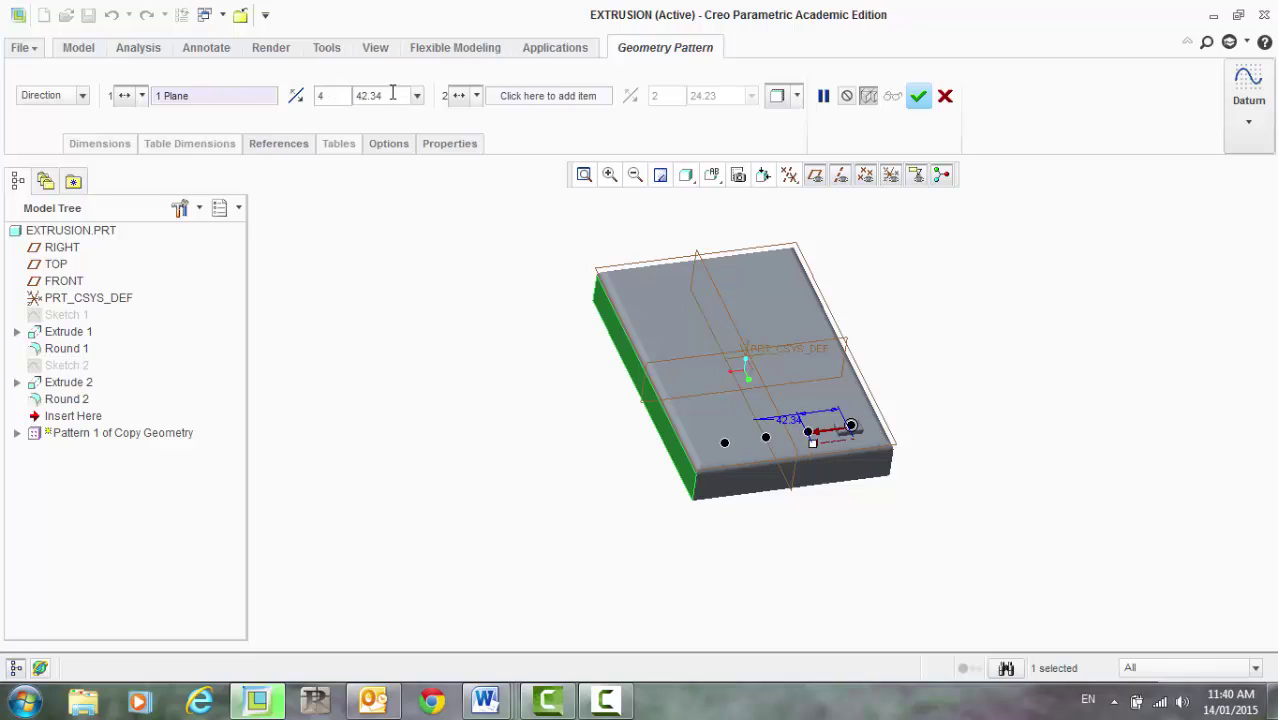
pyautogui.moveTo(392, 93); pyautogui.dragTo(343, 93)
pyautogui.write('45')
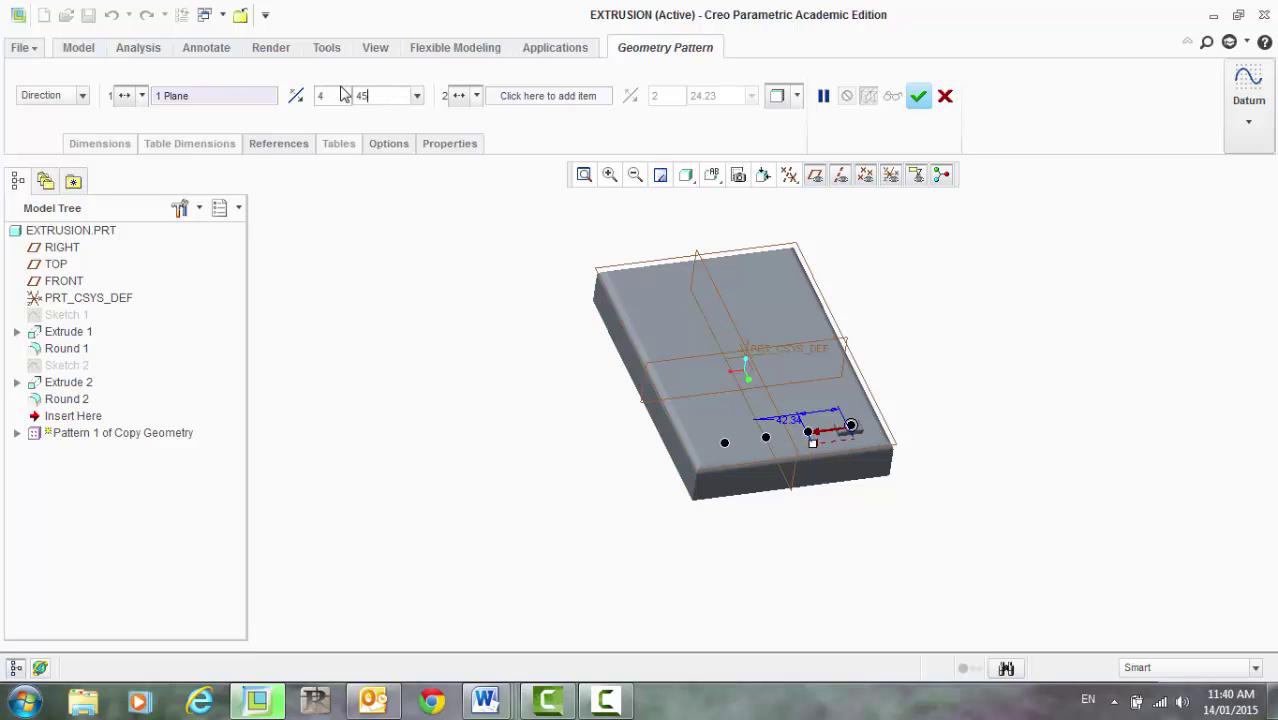
pyautogui.press('Return')
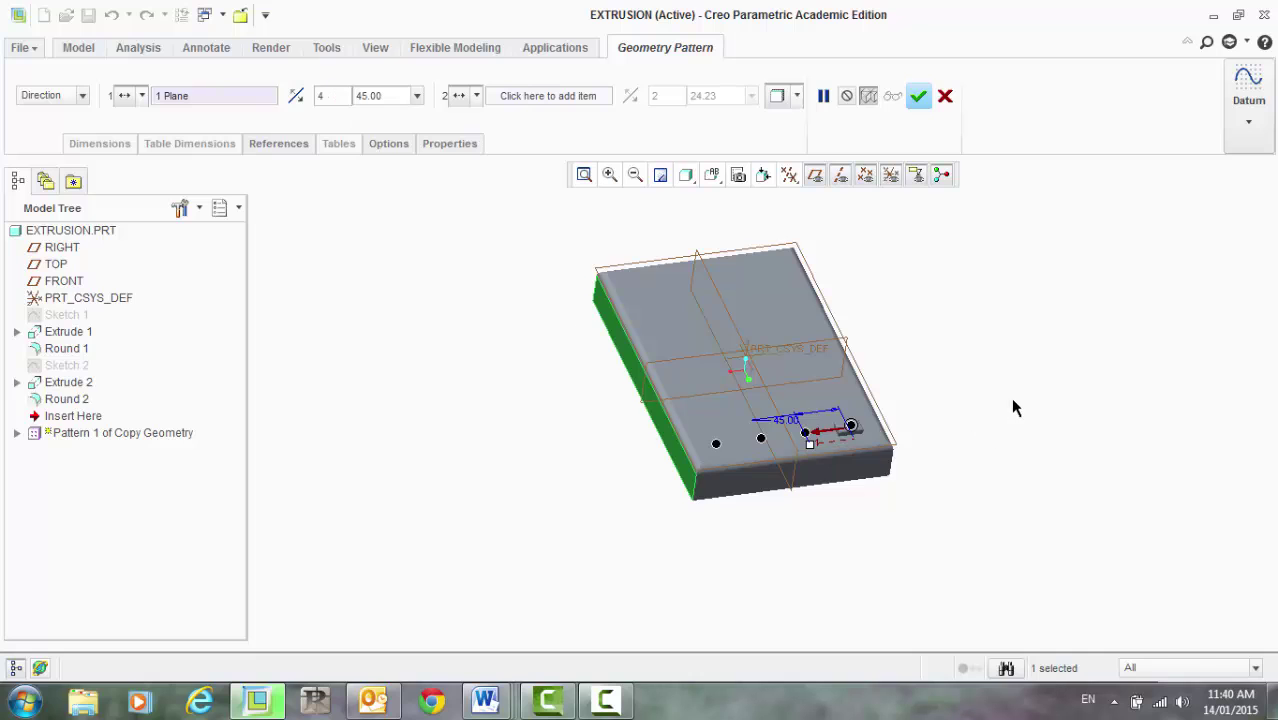
pyautogui.moveTo(1013, 407); pyautogui.dragTo(980, 407, button='middle')
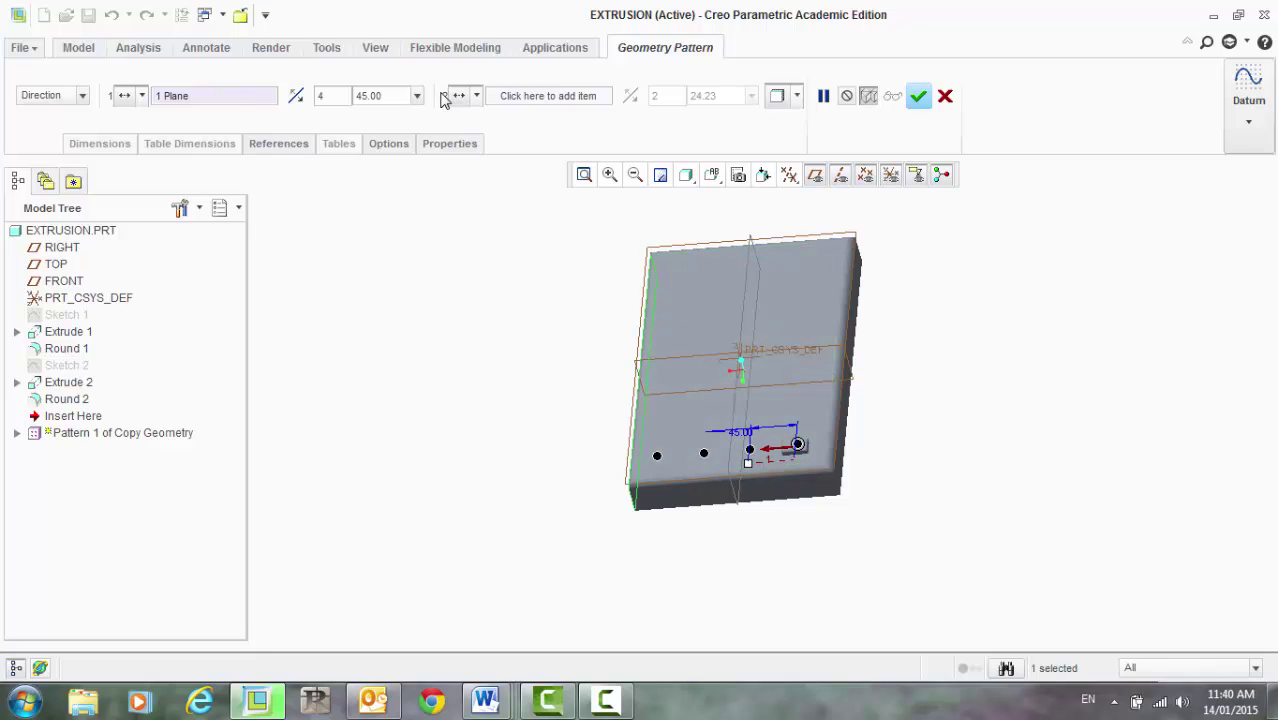
# - Add direction 2 along the other side face with 4 copies at 45.00 spacing
pyautogui.click(519, 96)
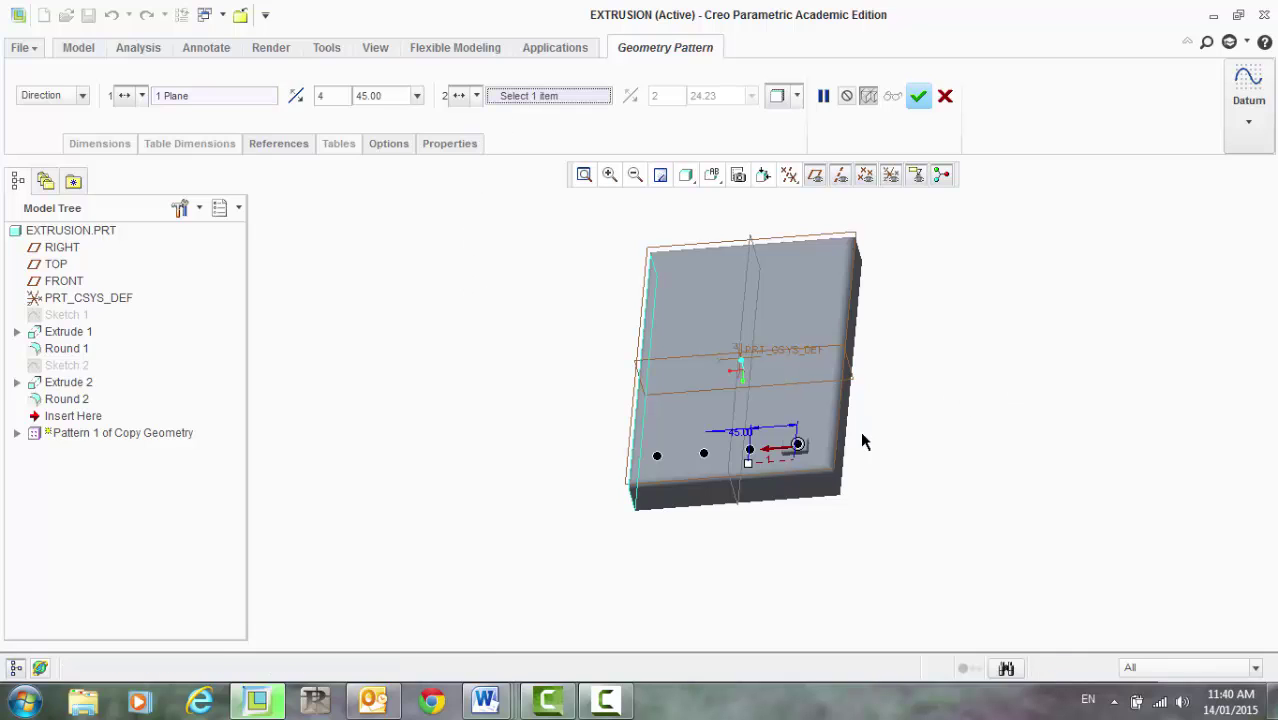
pyautogui.moveTo(1072, 466); pyautogui.dragTo(948, 513, button='middle')
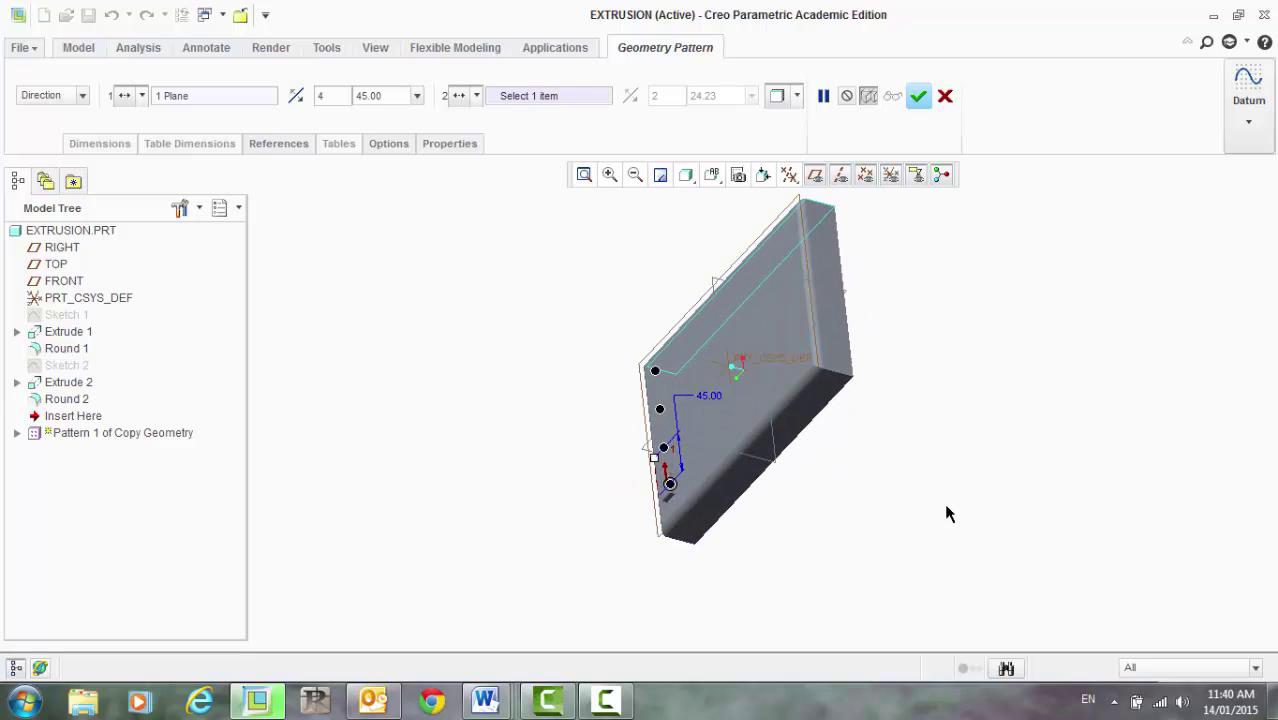
pyautogui.click(836, 317)
pyautogui.moveTo(873, 530); pyautogui.dragTo(906, 492, button='middle')
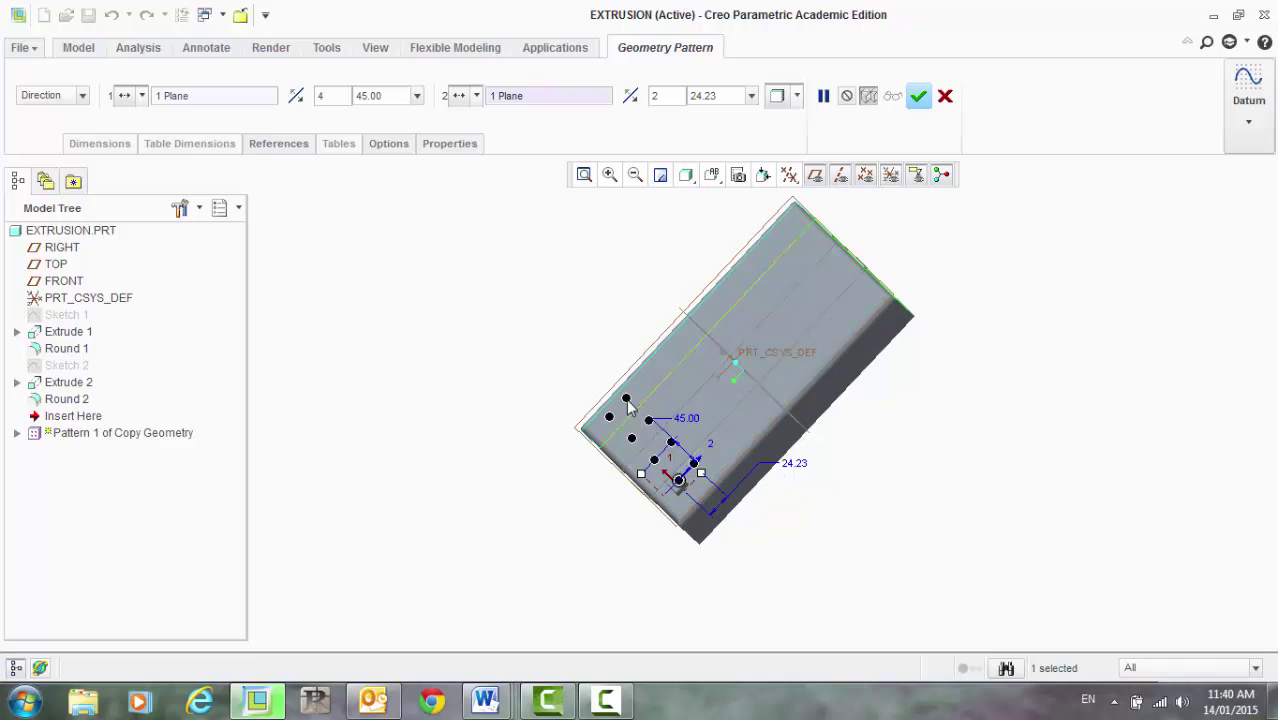
pyautogui.doubleClick(670, 95)
pyautogui.write('4')
pyautogui.press('Return')
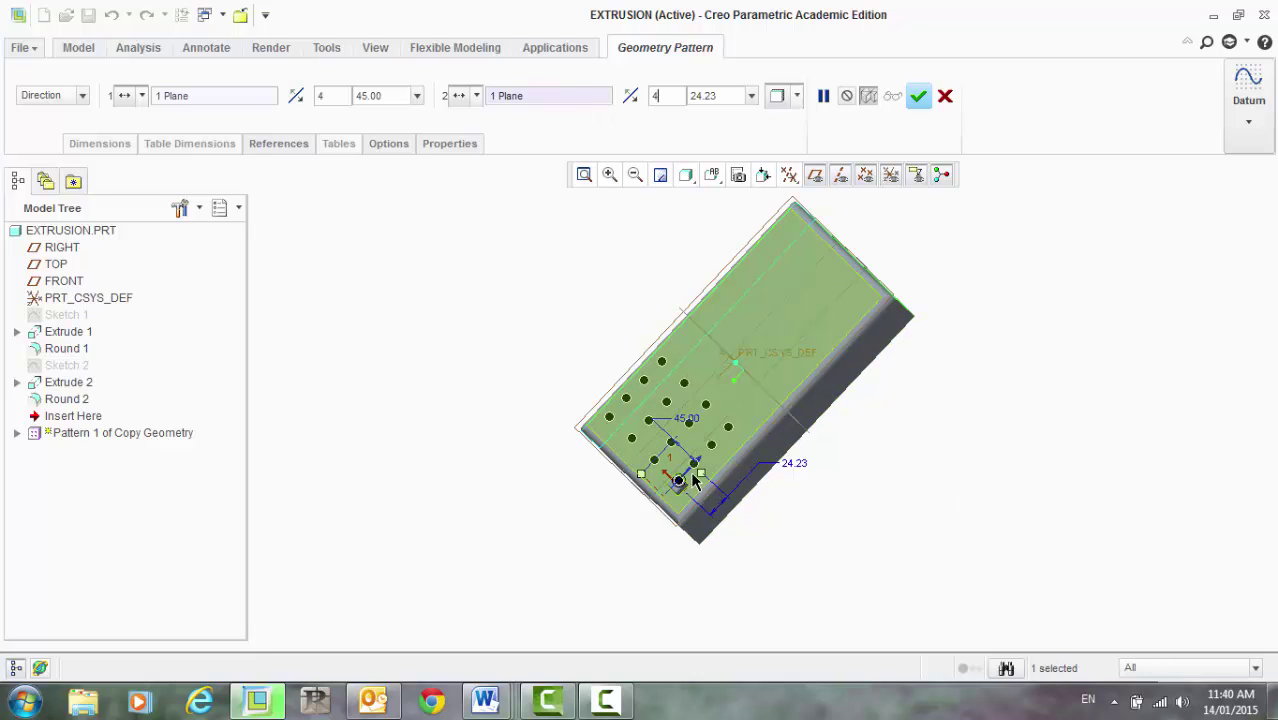
pyautogui.moveTo(705, 482)
pyautogui.mouseDown()
pyautogui.moveTo(753, 460)
pyautogui.moveTo(718, 474)
pyautogui.mouseUp()
pyautogui.click(708, 95)
pyautogui.write('45')
pyautogui.press('Return')
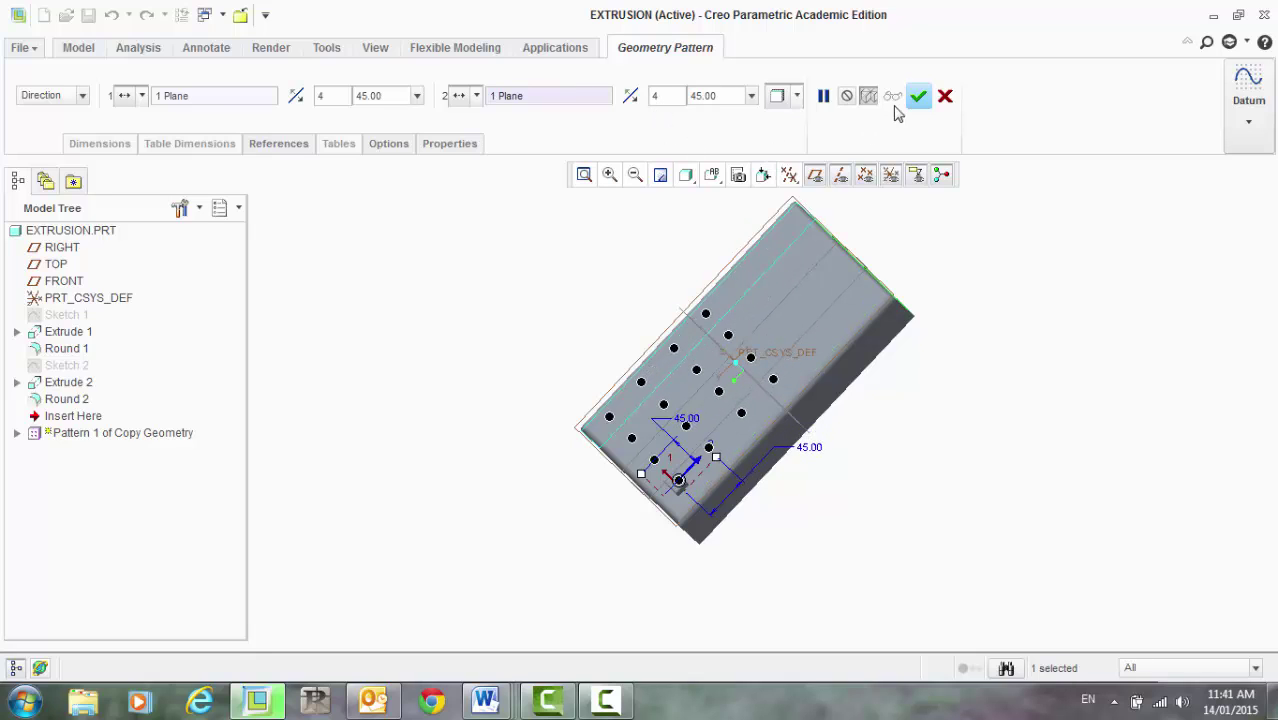
# - Change the first-direction button spacing from 45.00 to 43.00
pyautogui.moveTo(1034, 464); pyautogui.dragTo(1095, 448, button='middle')
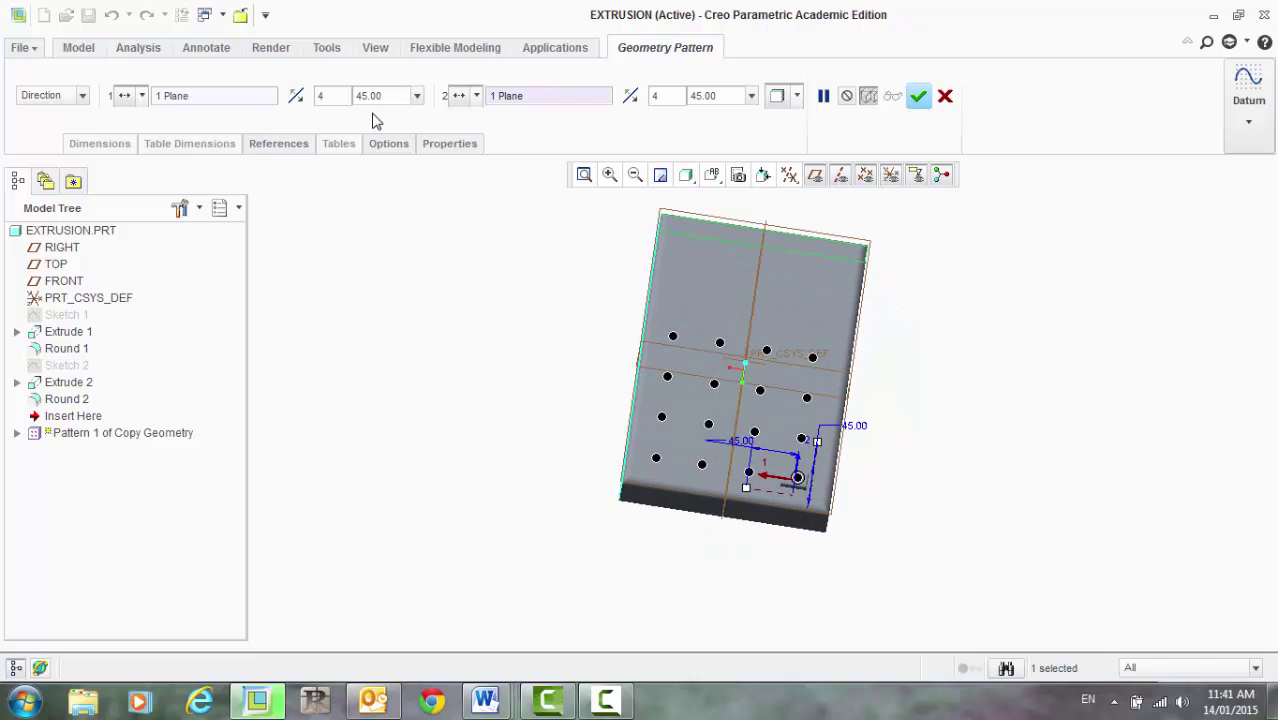
pyautogui.write('40')
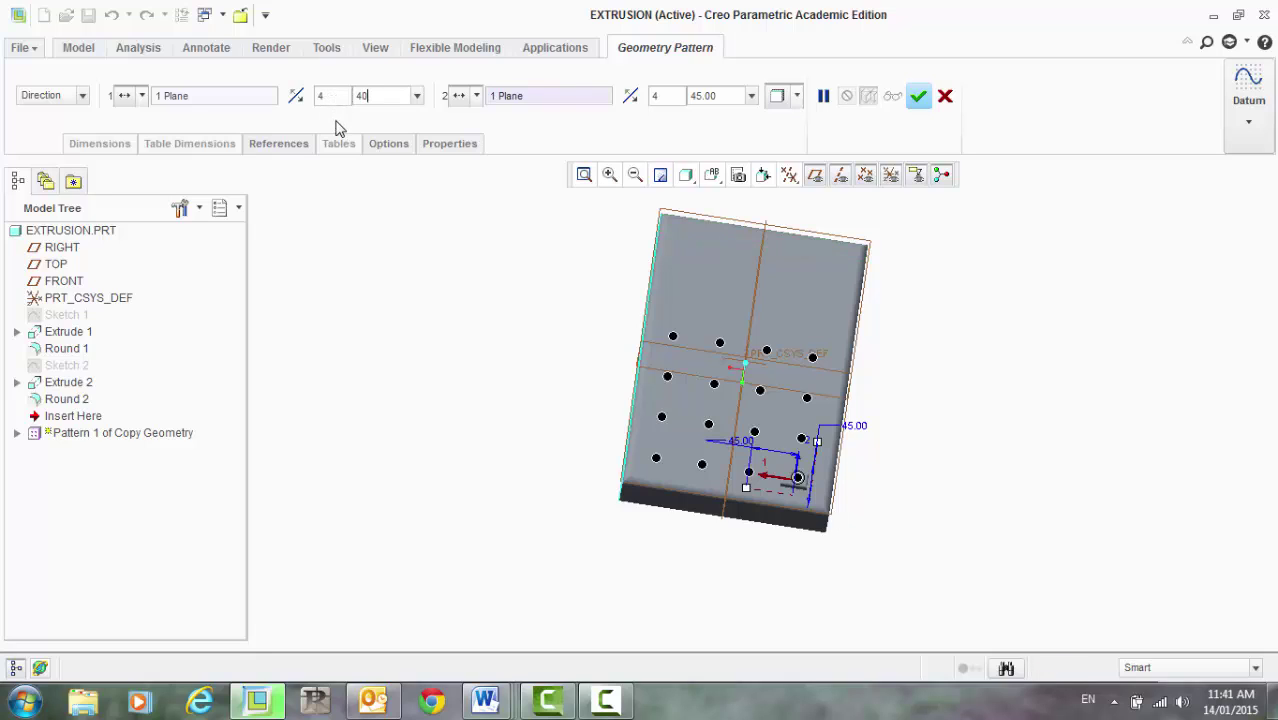
pyautogui.press('Return')
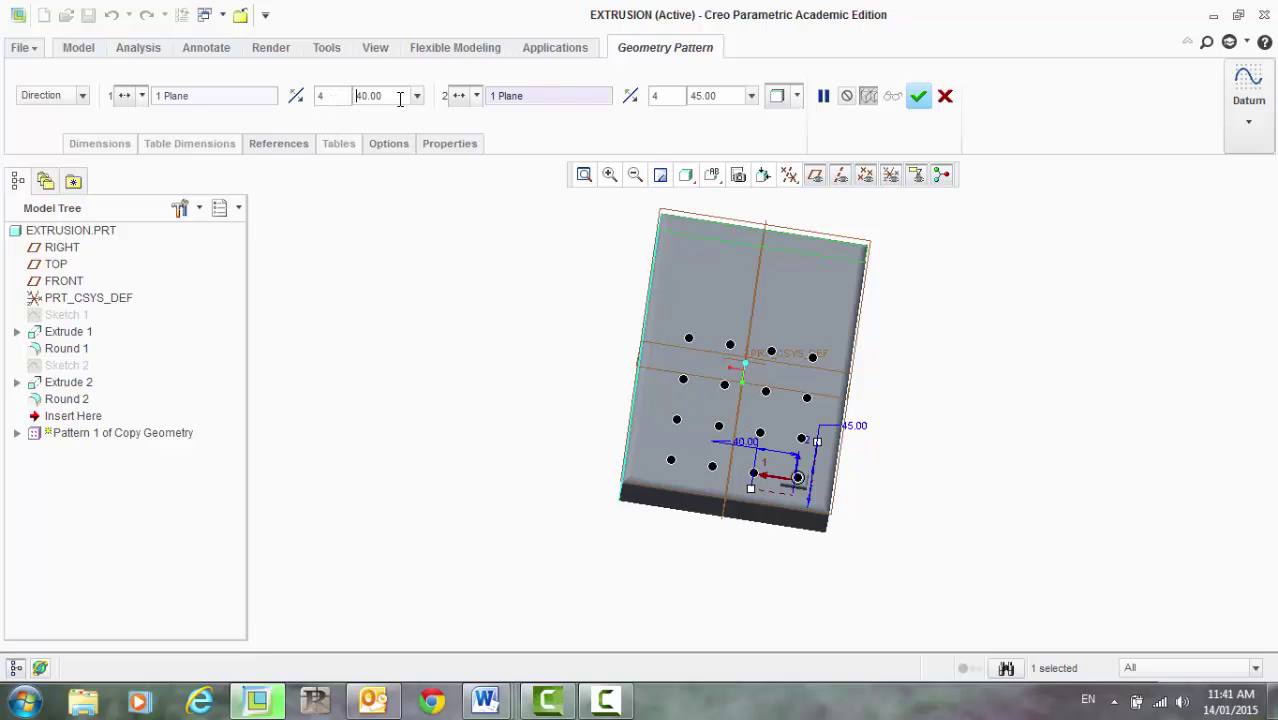
pyautogui.write('43')
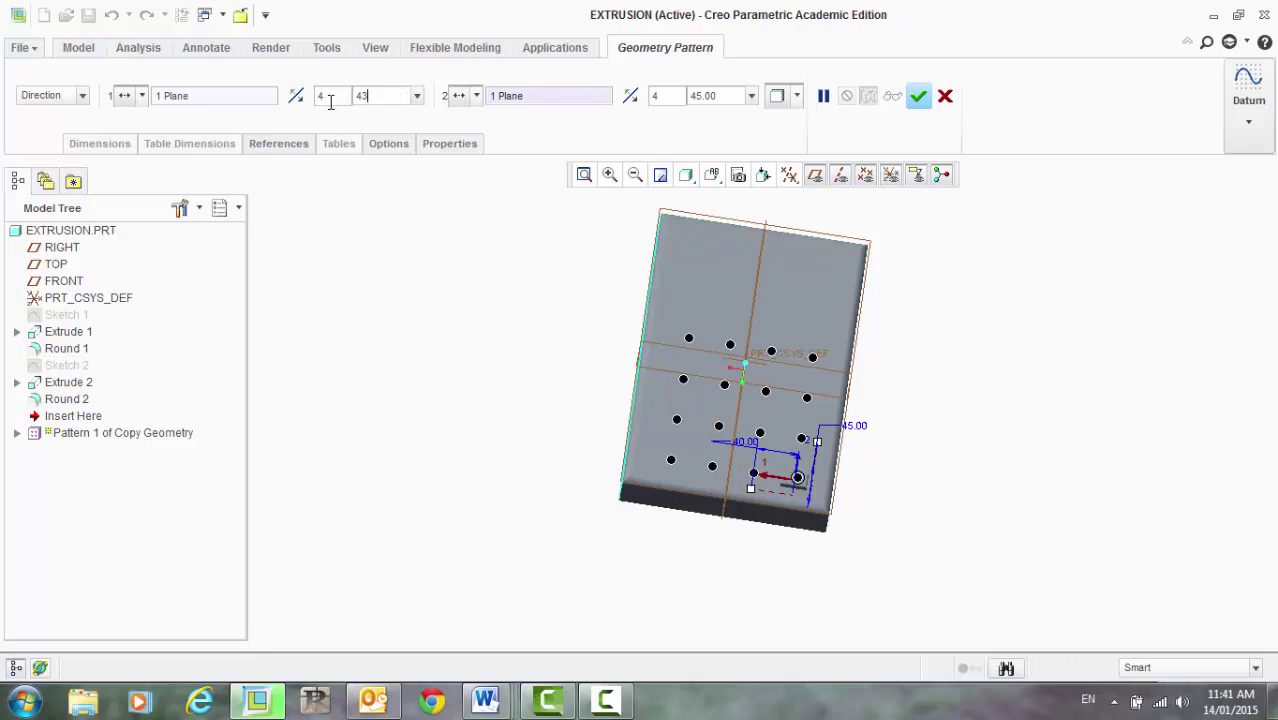
pyautogui.press('Return')
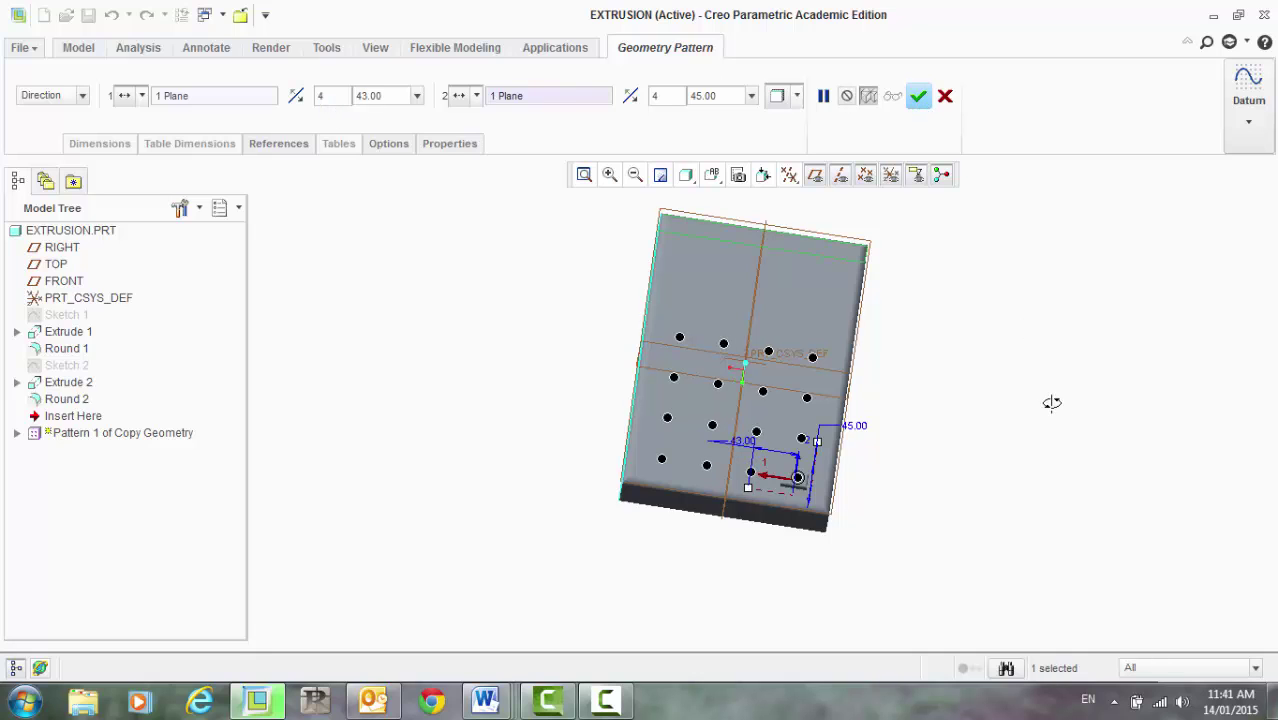
pyautogui.moveTo(1047, 397)
pyautogui.mouseDown(button='middle')
pyautogui.moveTo(1016, 397)
pyautogui.moveTo(1029, 380)
pyautogui.mouseUp(button='middle')
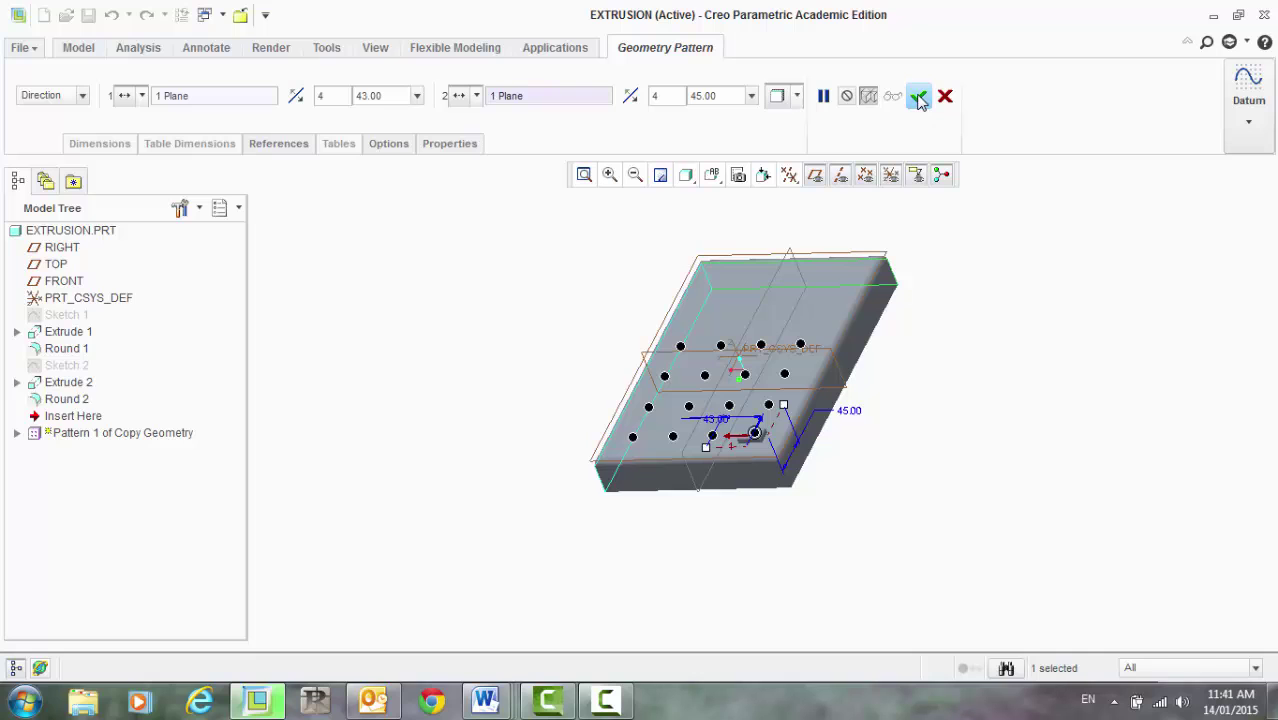
pyautogui.click(919, 97)
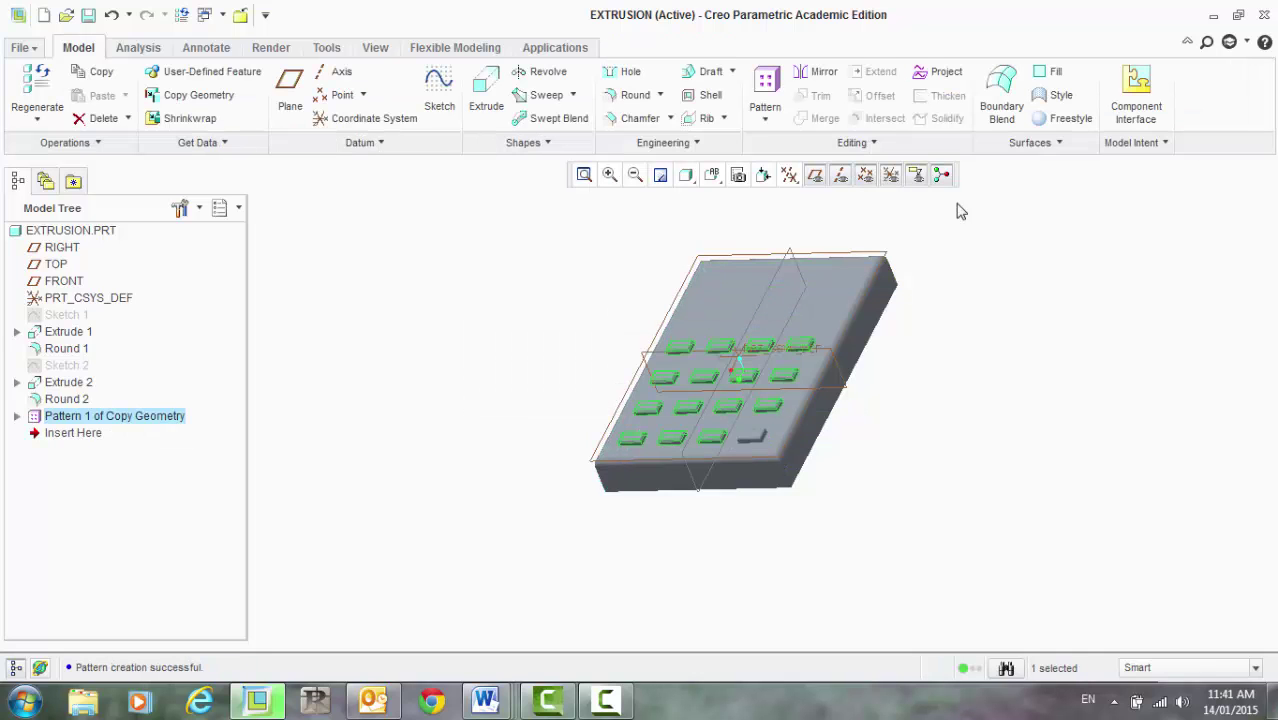
pyautogui.moveTo(1022, 506); pyautogui.dragTo(1022, 541, button='middle')
pyautogui.click(1022, 541)
pyautogui.moveTo(925, 568)
pyautogui.mouseDown(button='middle')
pyautogui.moveTo(969, 514)
pyautogui.moveTo(1016, 517)
pyautogui.moveTo(1016, 540)
pyautogui.moveTo(913, 517)
pyautogui.moveTo(906, 538)
pyautogui.mouseUp(button='middle')
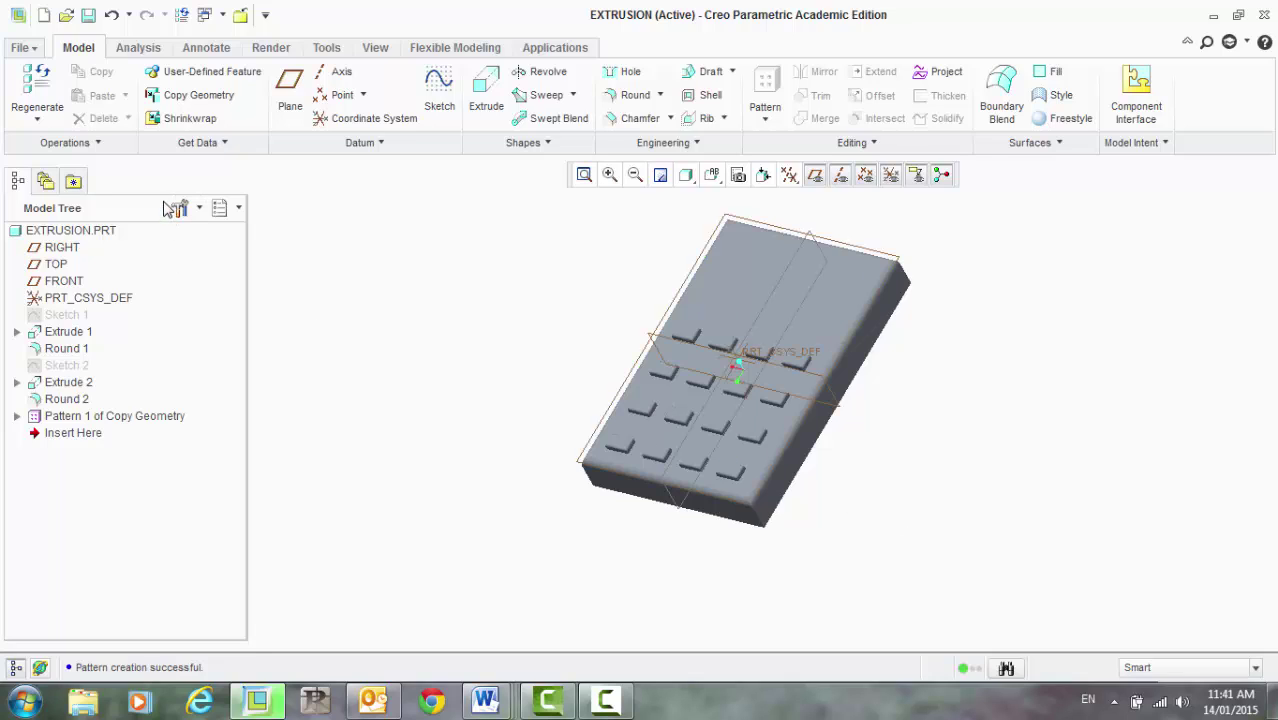